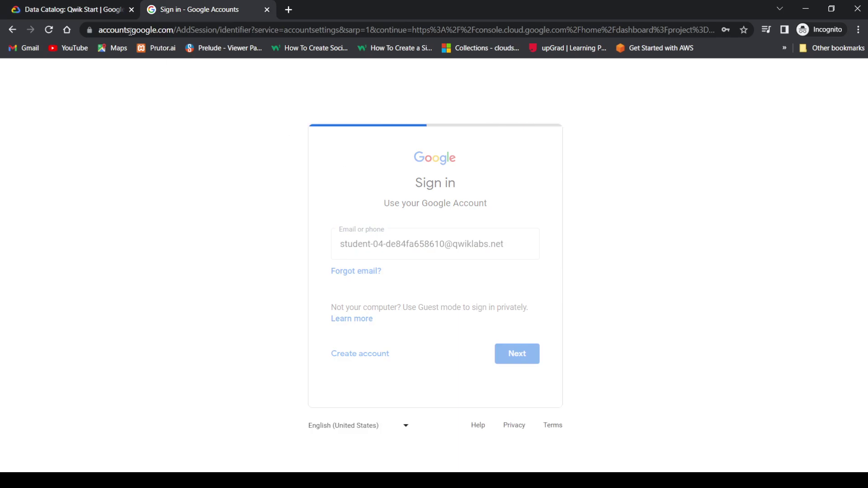
Step: Sign in to the Google account with the lab's temporary password and accept the new-account terms
left_click(26, 10)
left_click(145, 291)
left_click(248, 5)
key("ctrl+v")
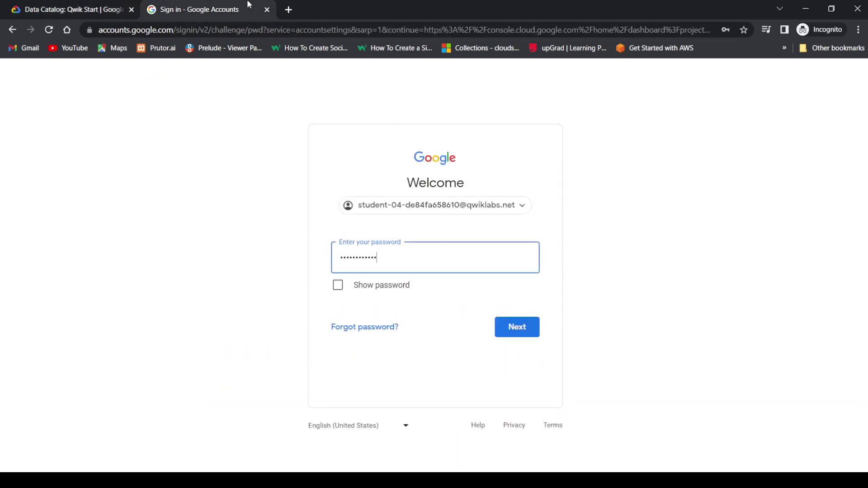
key("Return")
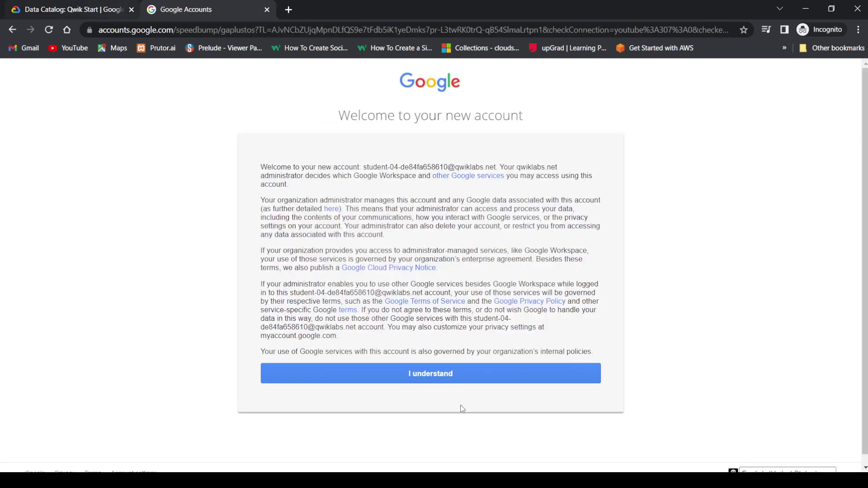
left_click(408, 374)
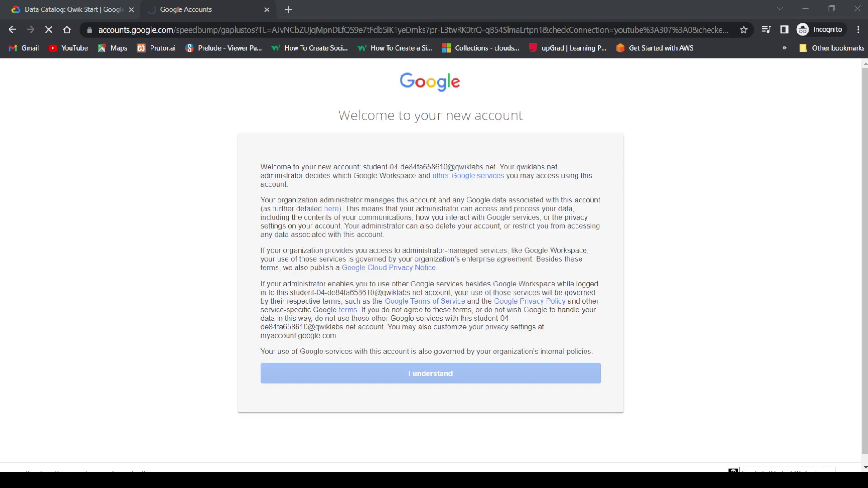
Step: Go to Task 1 of the lab instructions and copy the API search term Data Catalog
key("ctrl+1")
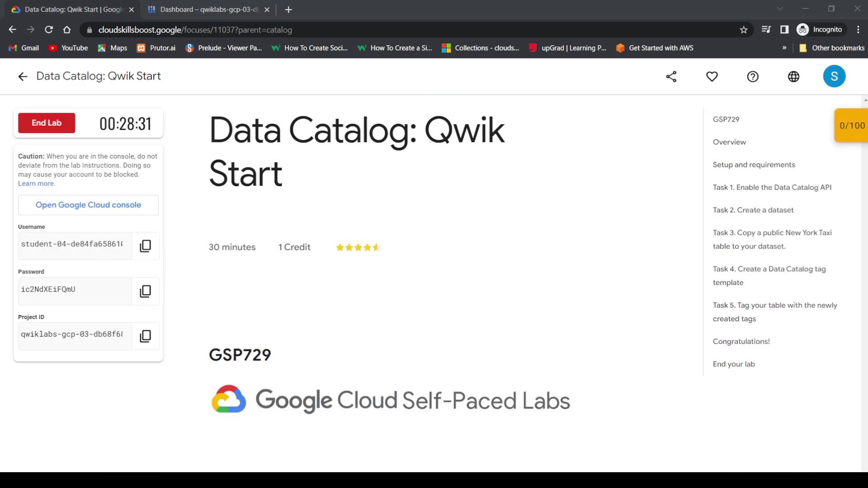
left_click(747, 188)
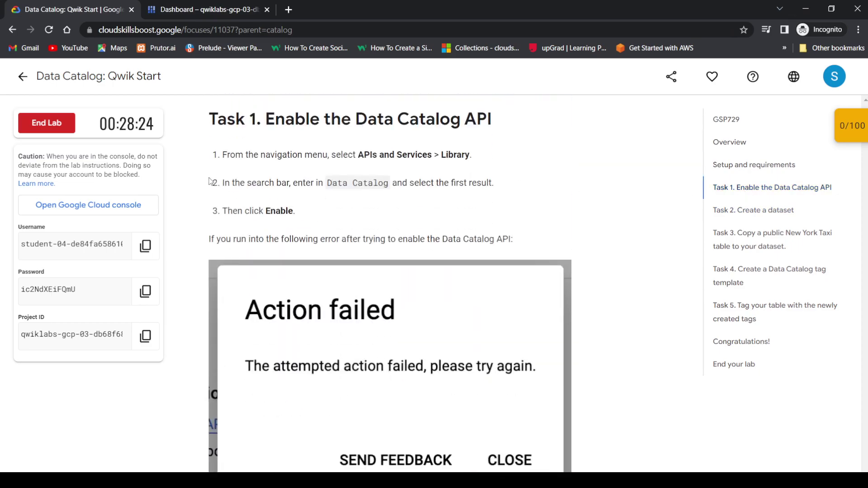
left_click_drag(327, 183, 383, 185)
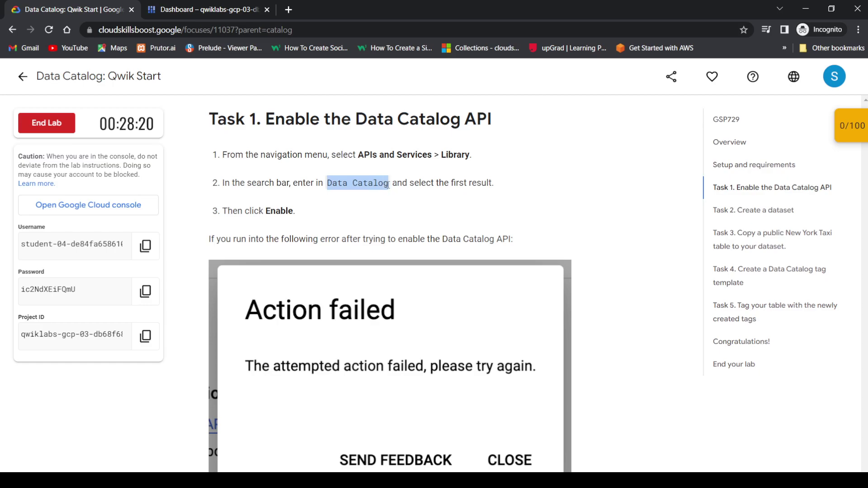
Step: Search the Google Cloud API Library for Data Catalog and enable the Google Cloud Data Catalog API
left_click(183, 9)
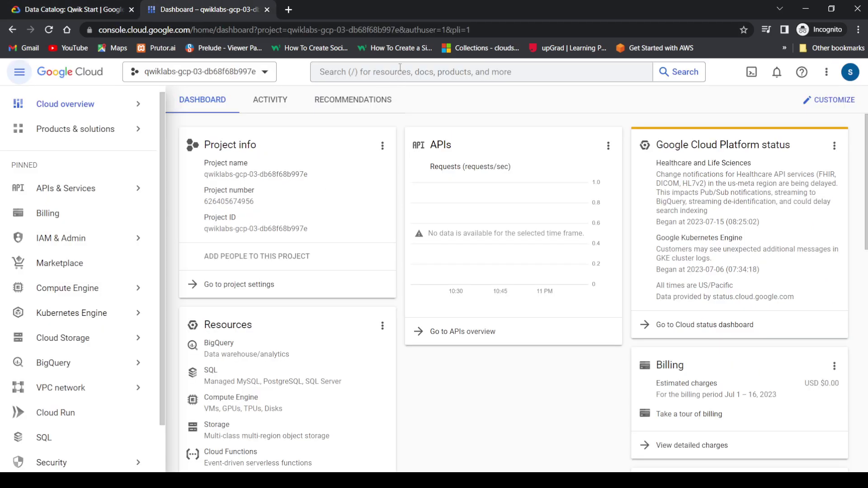
mouse_move(135, 189)
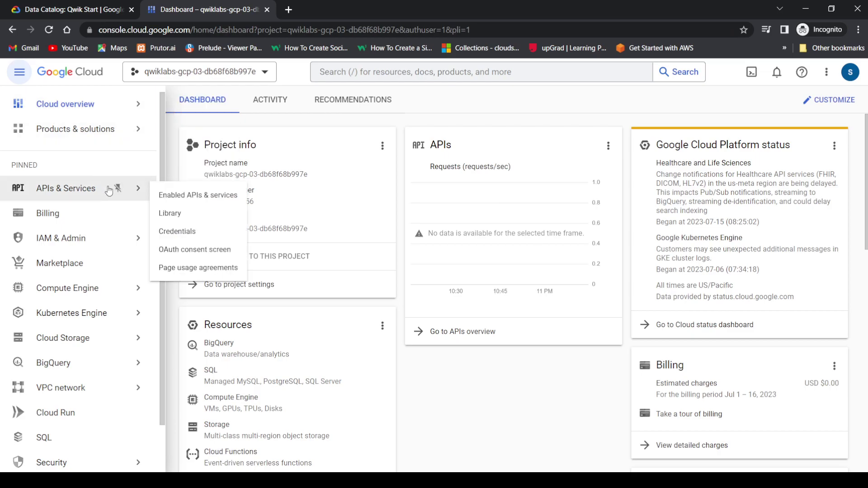
left_click(170, 213)
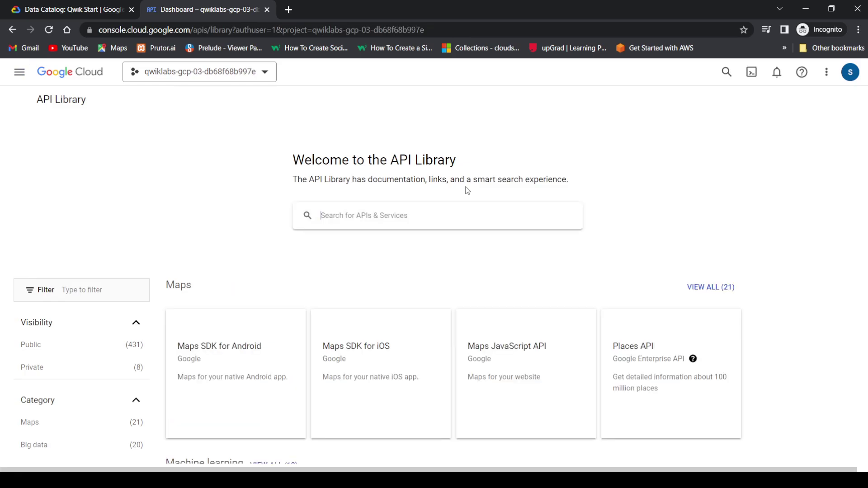
key("ctrl+v")
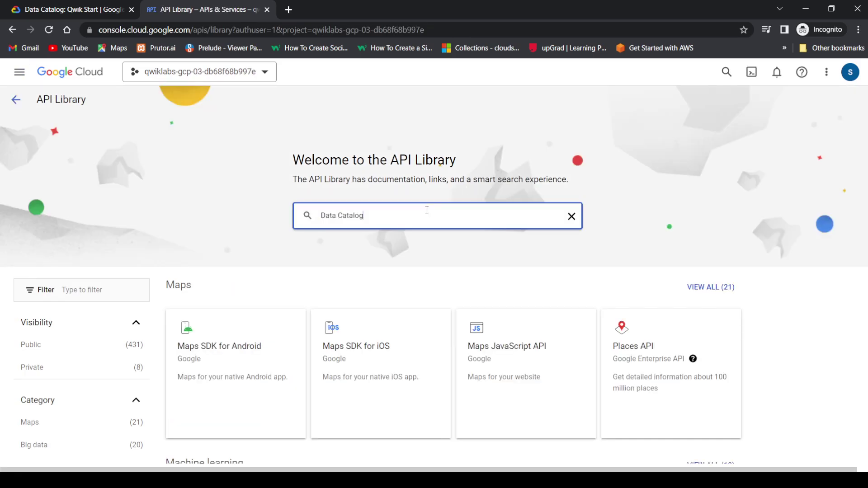
key("Return")
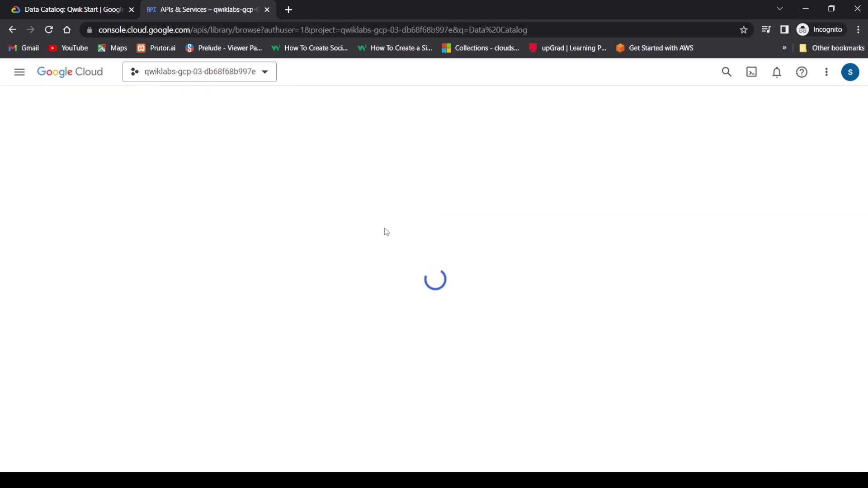
left_click(368, 220)
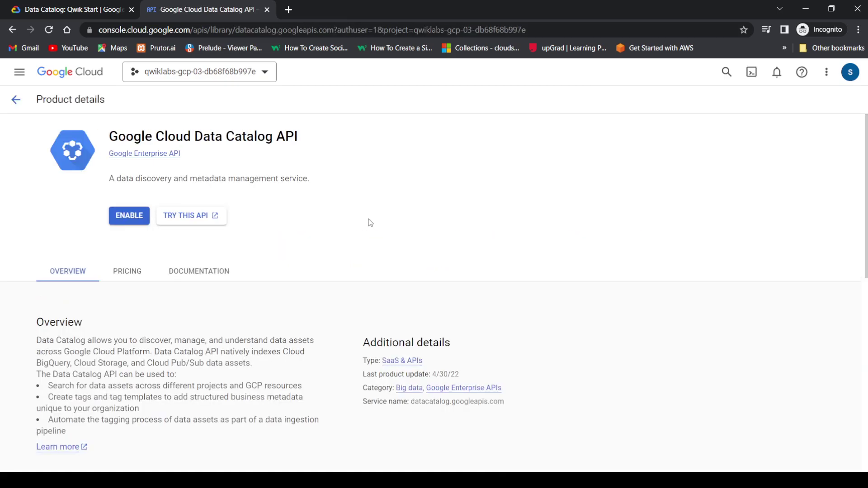
left_click(131, 216)
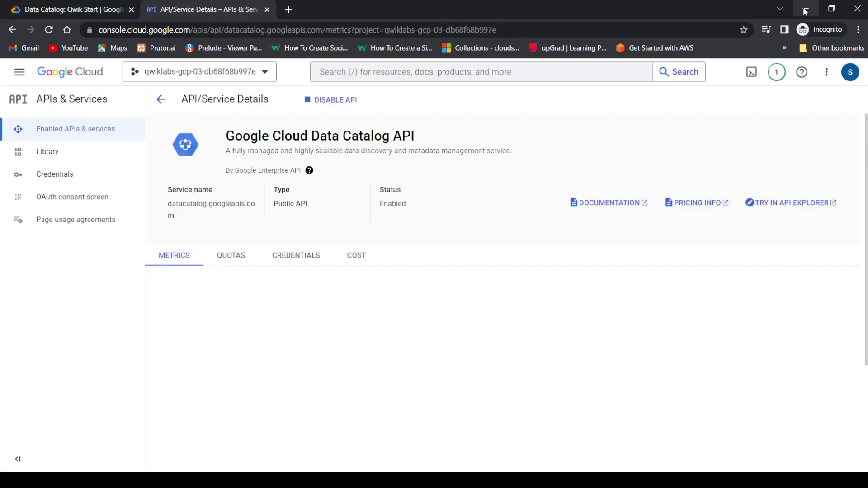
Step: Consult the lab's section on opening the BigQuery console, and open BigQuery in the cloud project, continuing through the identity check
left_click(57, 6)
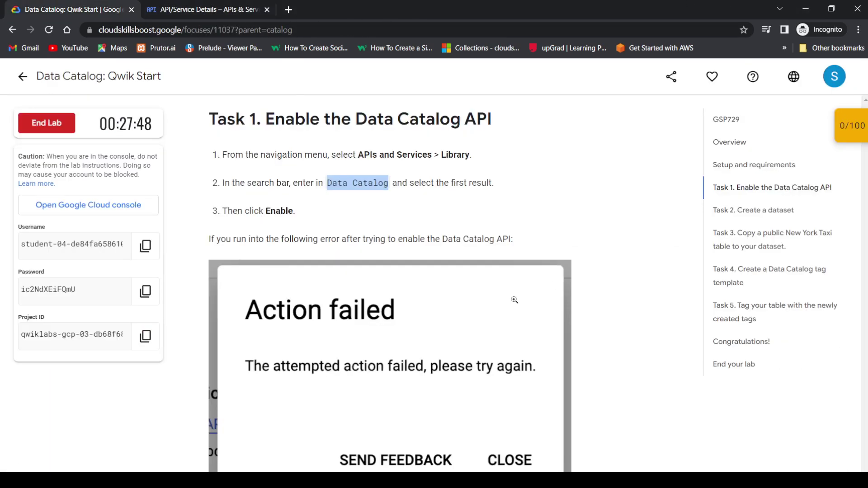
scroll(515, 300, "down", 10)
scroll(515, 300, "down", 4)
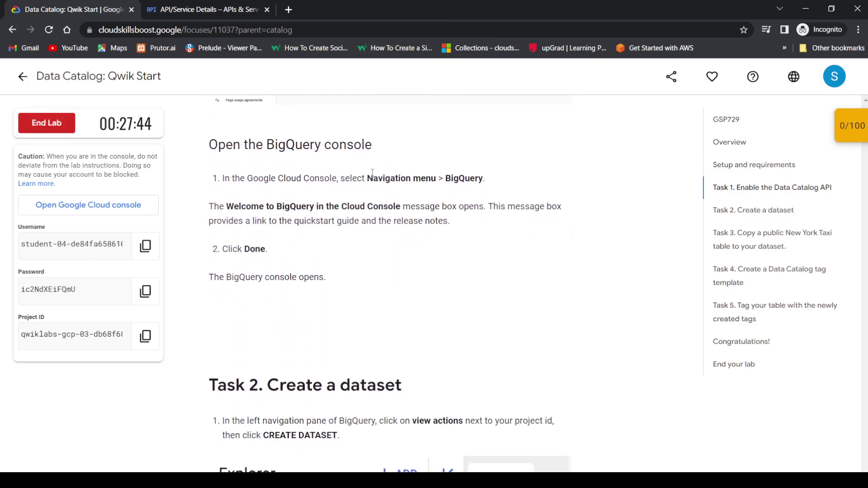
scroll(372, 172, "down", 2)
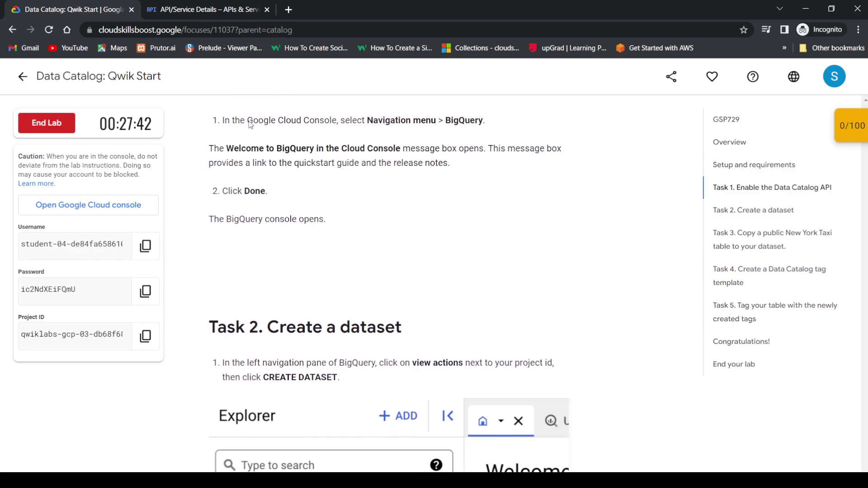
left_click(227, 5)
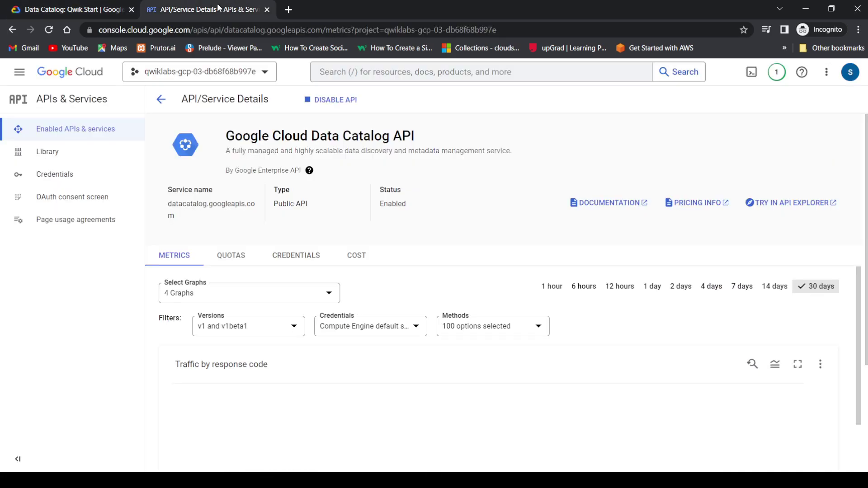
left_click(411, 72)
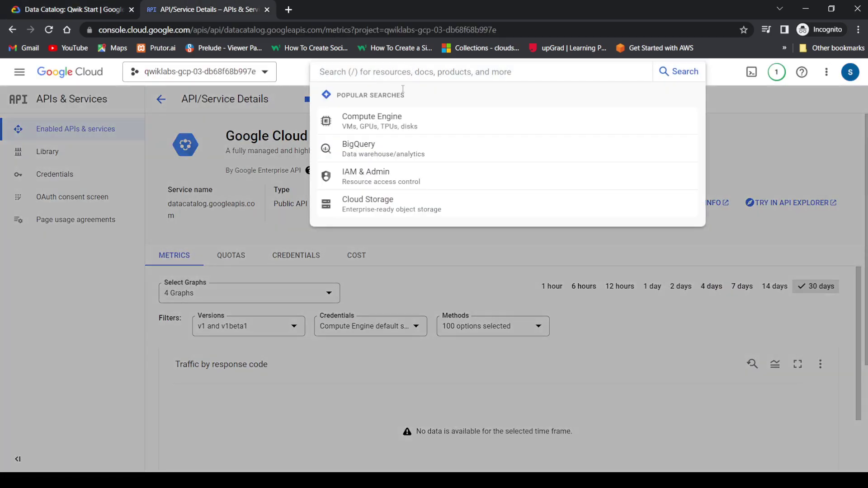
left_click(371, 150)
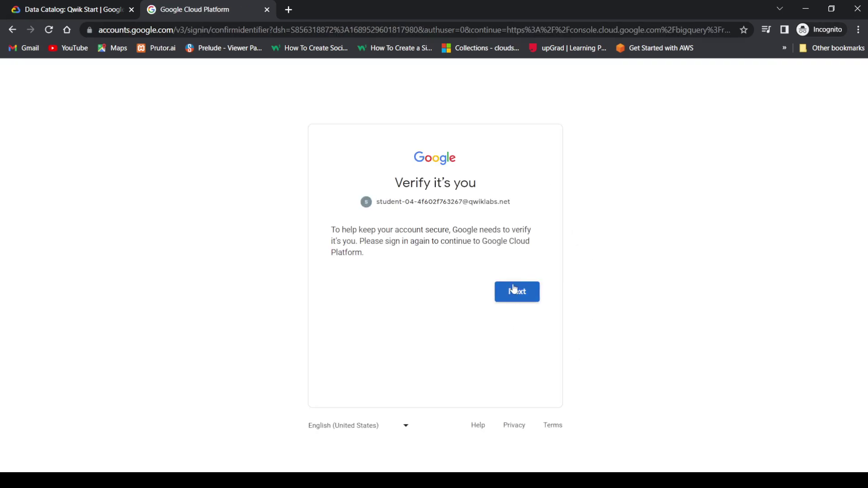
left_click(514, 289)
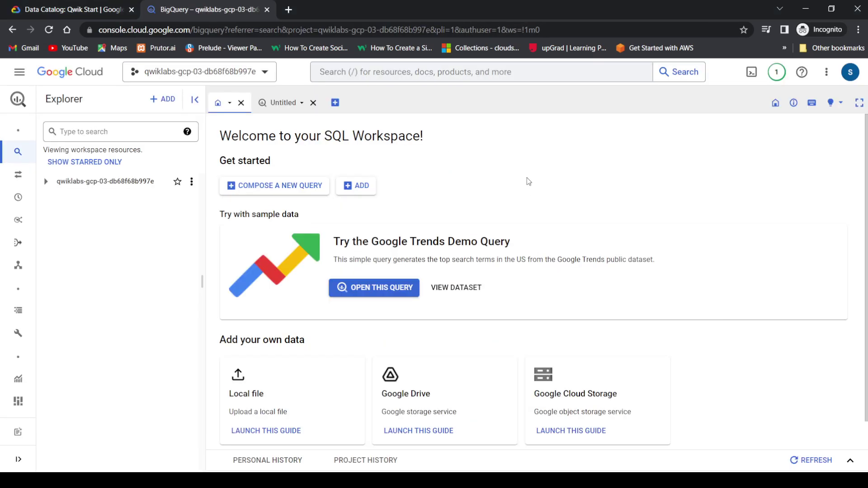
Step: Start a new dataset in the project and copy the dataset ID demo_dataset from Task 2 of the lab instructions
left_click(191, 181)
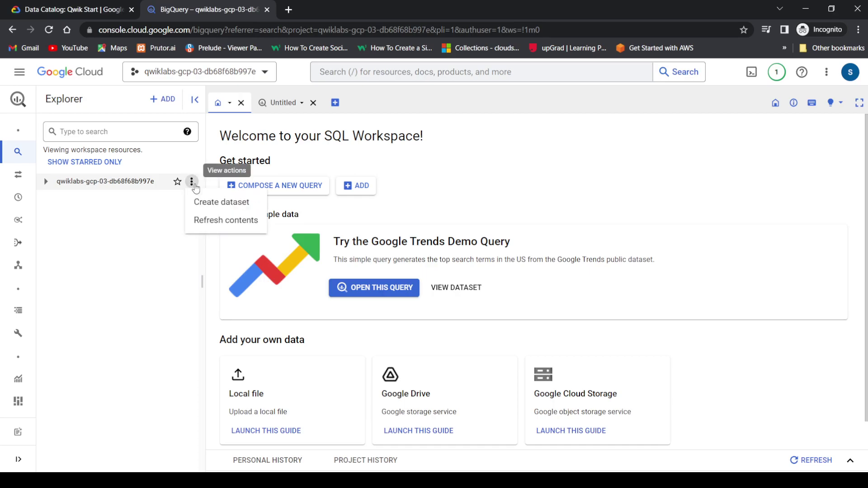
left_click(224, 203)
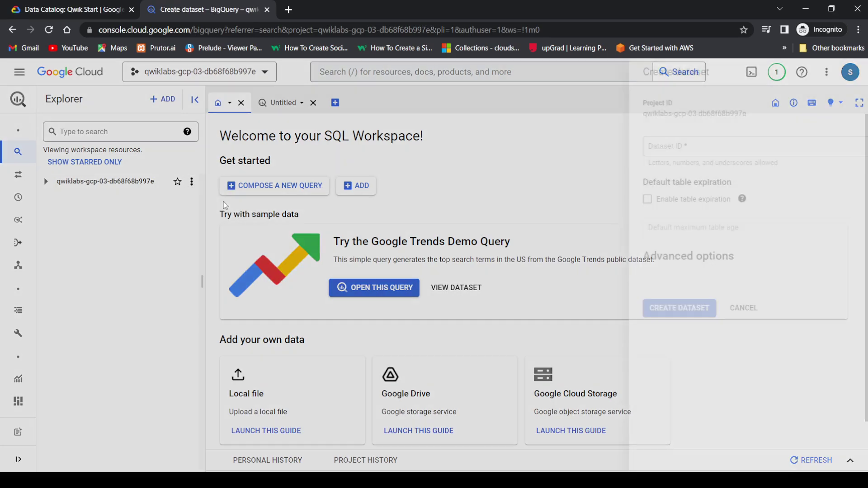
left_click(48, 9)
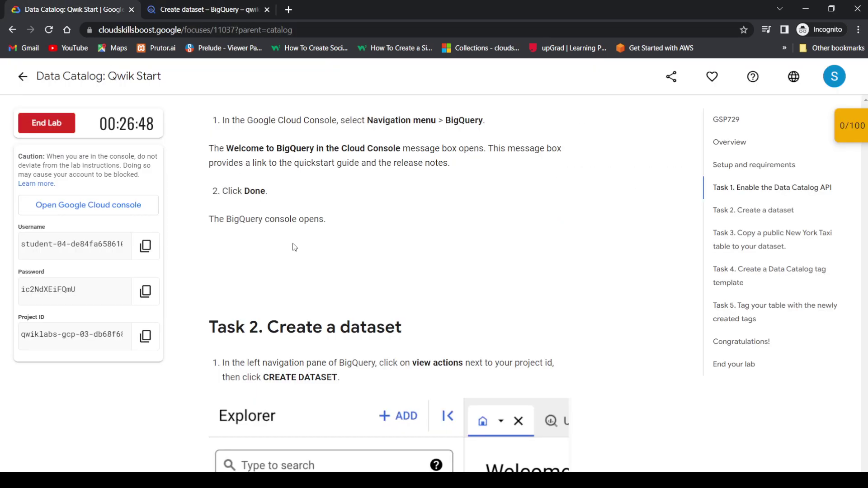
scroll(294, 247, "down", 6)
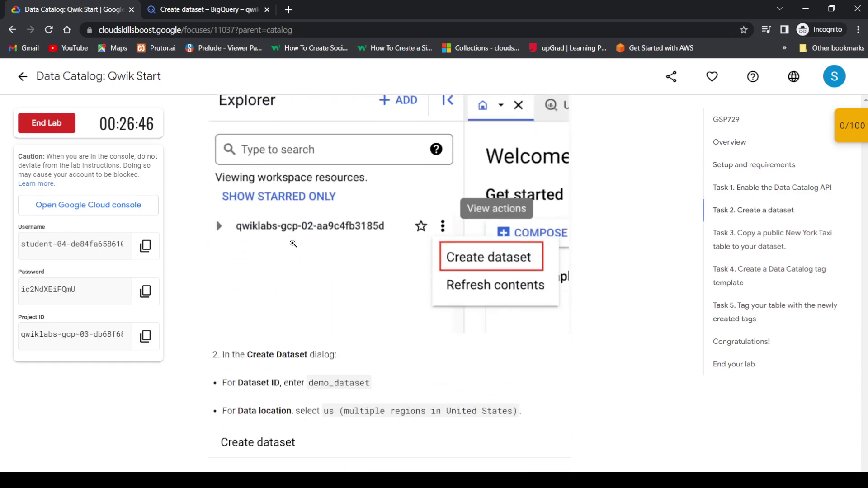
scroll(294, 243, "down", 1)
left_click_drag(311, 236, 372, 244)
key("ctrl+c")
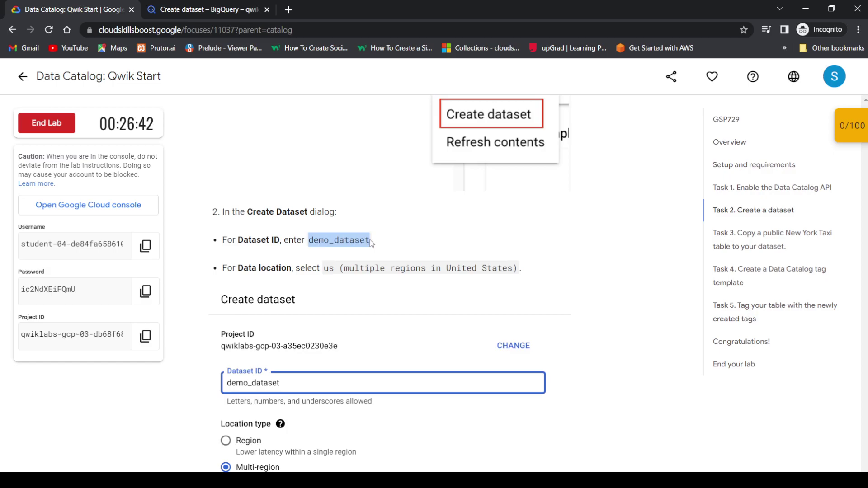
Step: Set the dataset ID to demo_dataset and create the dataset with the other settings at their defaults
key("ctrl+Tab")
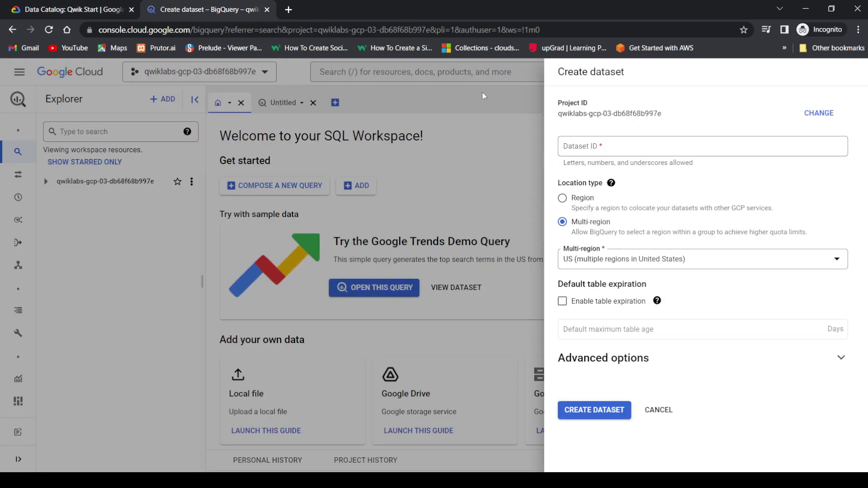
left_click(601, 150)
key("ctrl+v")
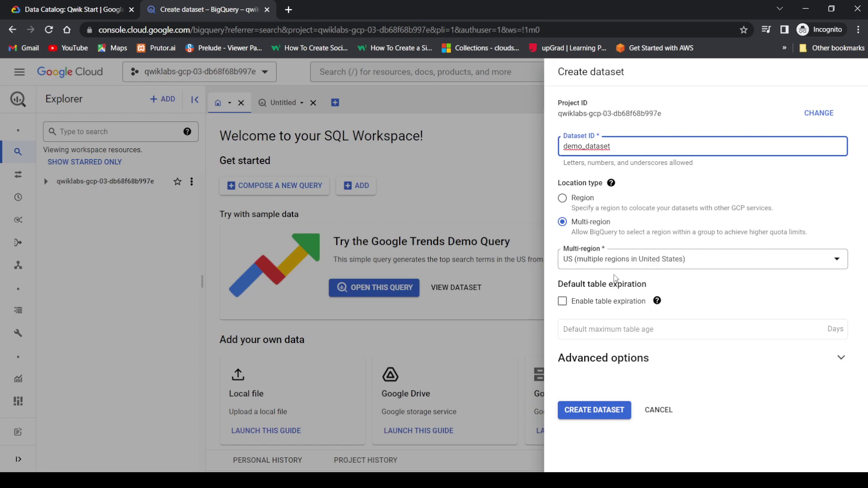
left_click(567, 412)
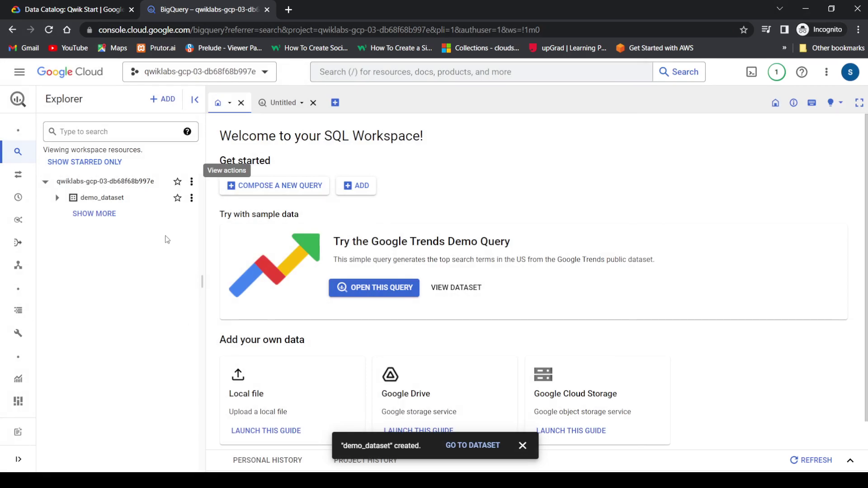
Step: Return to the lab instructions and check the progress of the dataset creation task
left_click(71, 6)
scroll(330, 257, "down", 15)
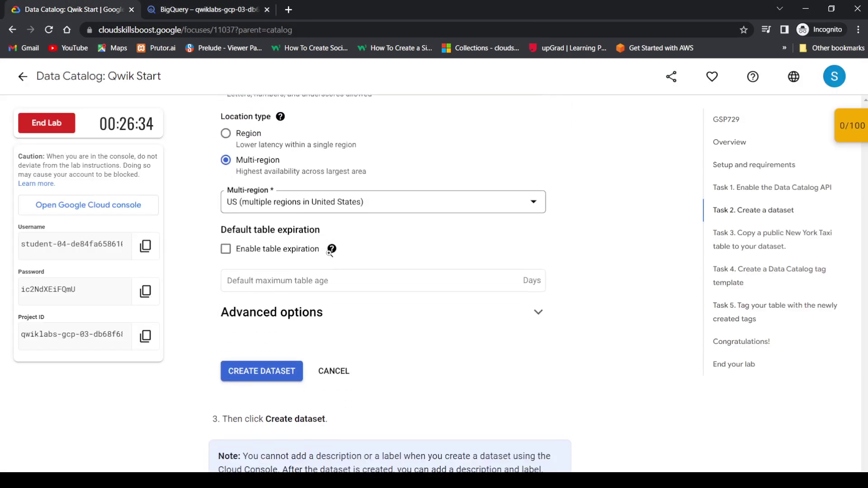
left_click(313, 272)
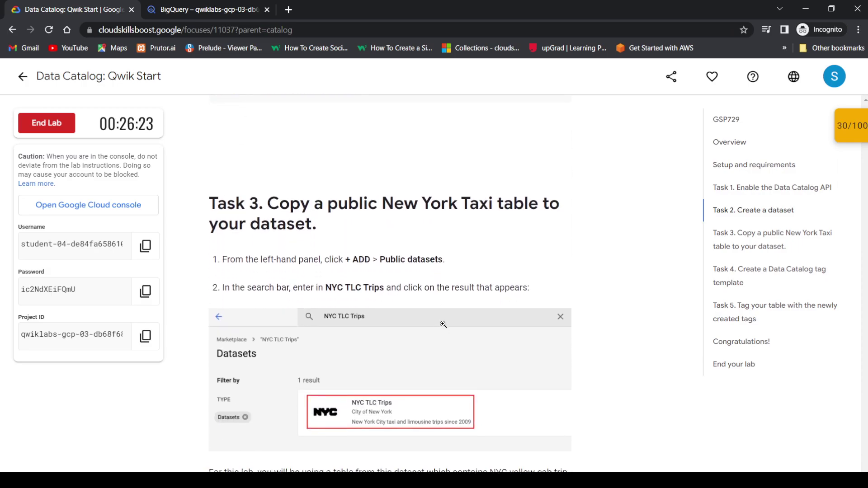
Step: Copy the bq cp command for the tlc_yellow_trips_2018 table from Task 3 of the lab instructions
scroll(444, 327, "down", 2)
scroll(444, 324, "down", 10)
scroll(444, 324, "up", 6)
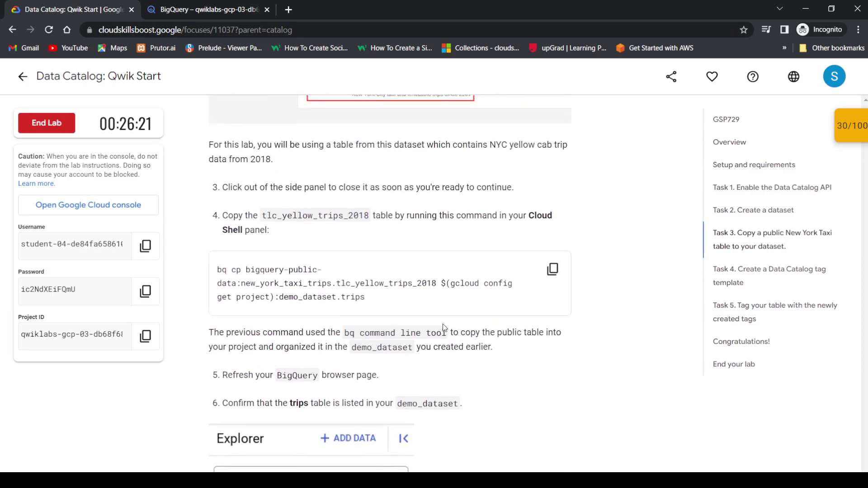
left_click(550, 275)
Step: Return to the BigQuery console, activate Cloud Shell with an enlarged panel and continue past its introduction
left_click(204, 9)
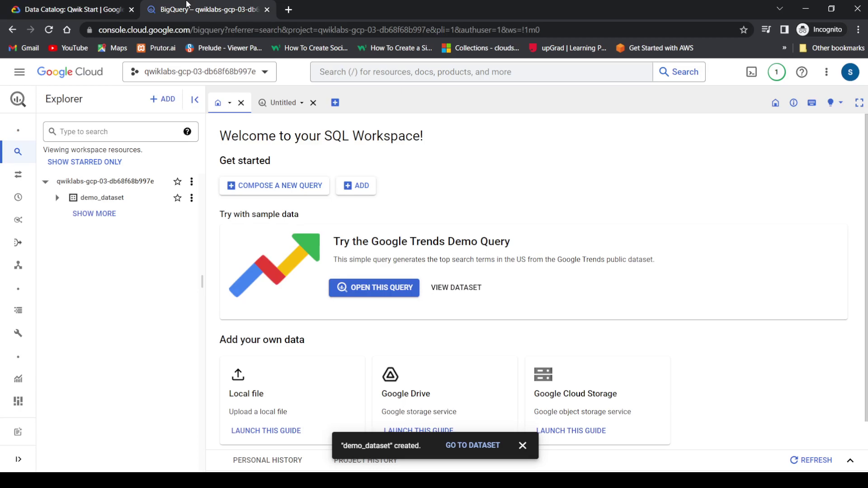
left_click(753, 76)
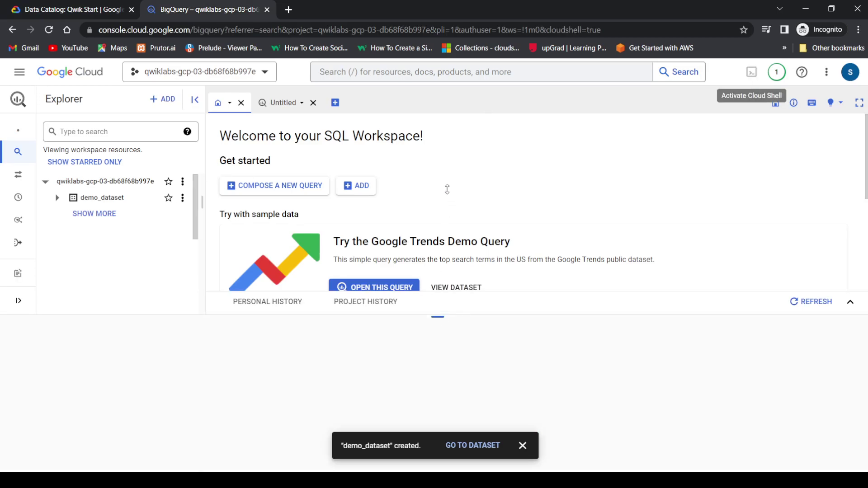
left_click_drag(445, 181, 437, 186)
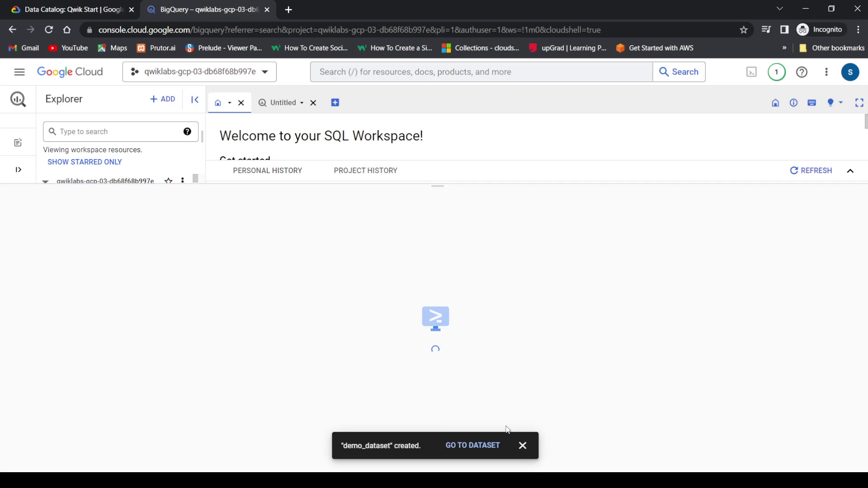
left_click(522, 446)
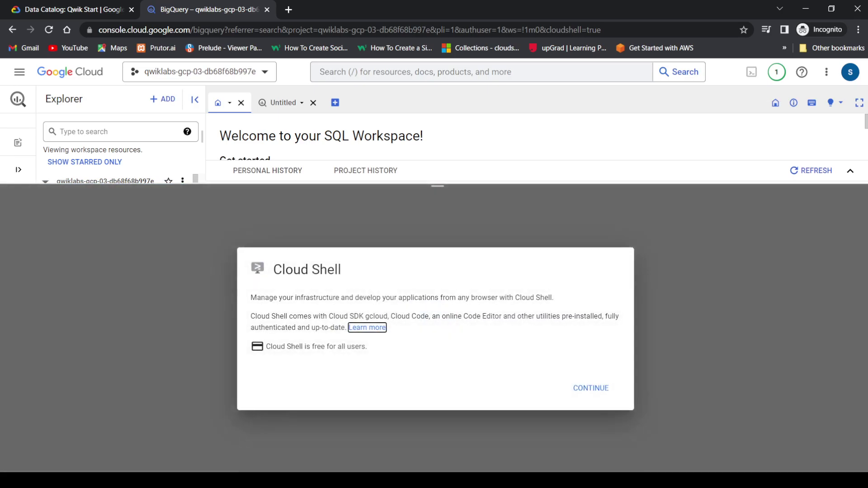
left_click(602, 388)
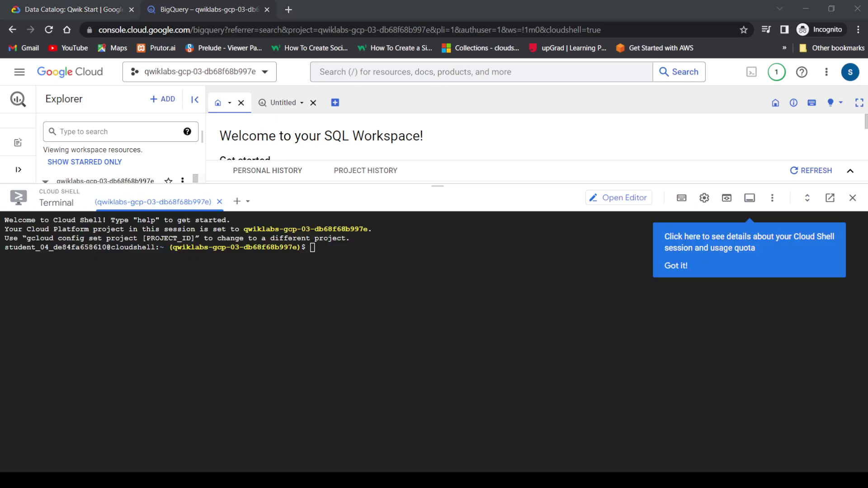
Step: Run the copied bq cp command for tlc_yellow_trips_2018 in Cloud Shell and authorize it to use the credentials
left_click(622, 215)
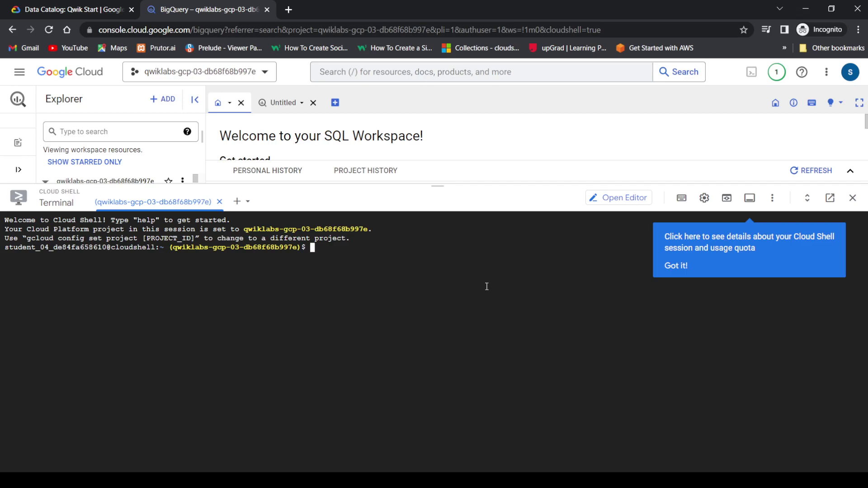
key("ctrl+v")
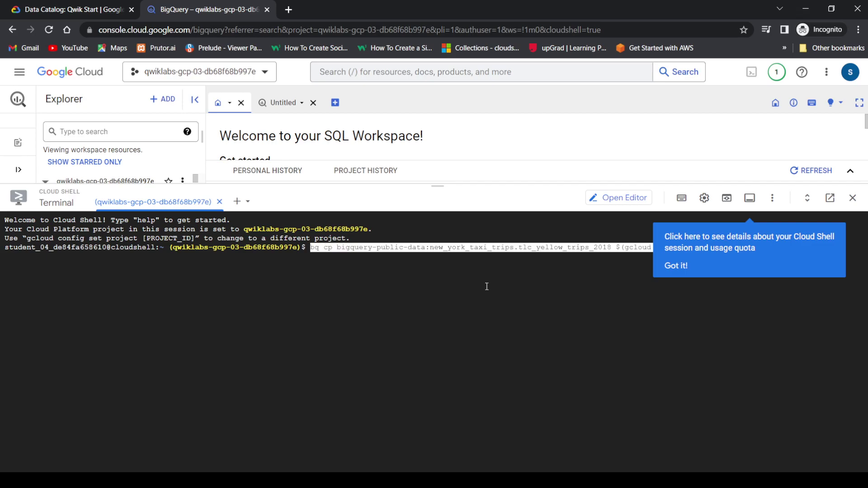
key("Return")
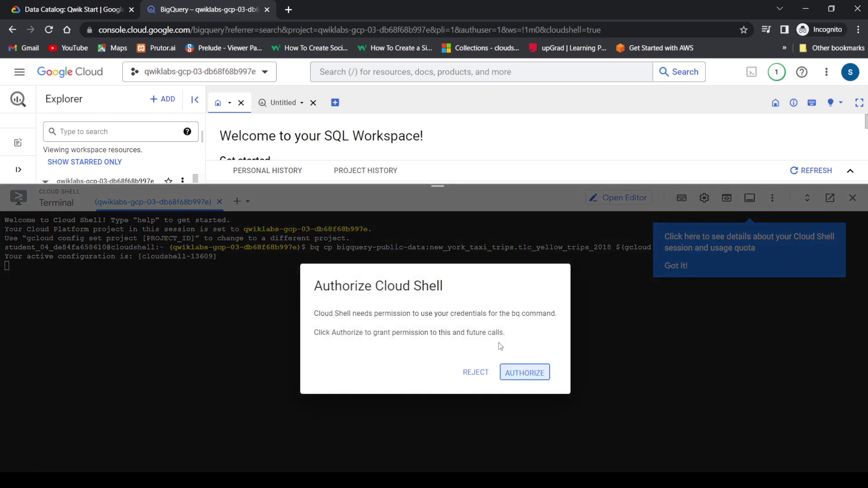
left_click(520, 371)
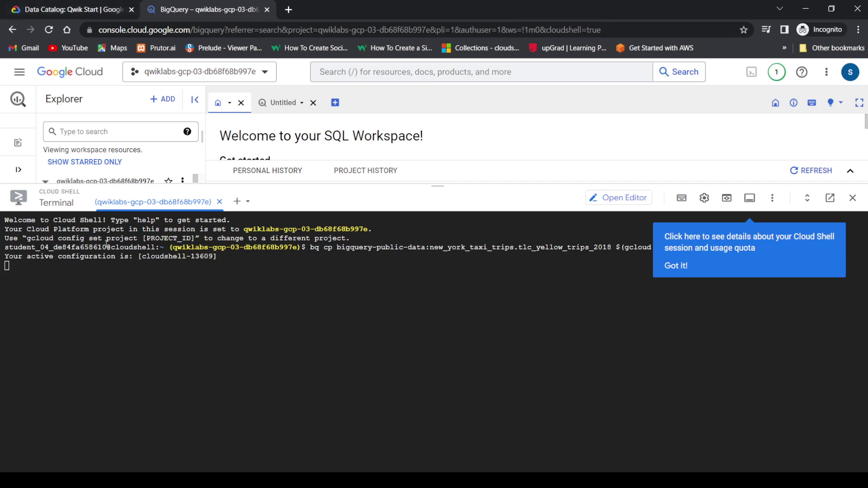
Step: Return to the lab instructions and check the progress of the New York taxi table copy task
left_click(56, 6)
scroll(337, 332, "down", 8)
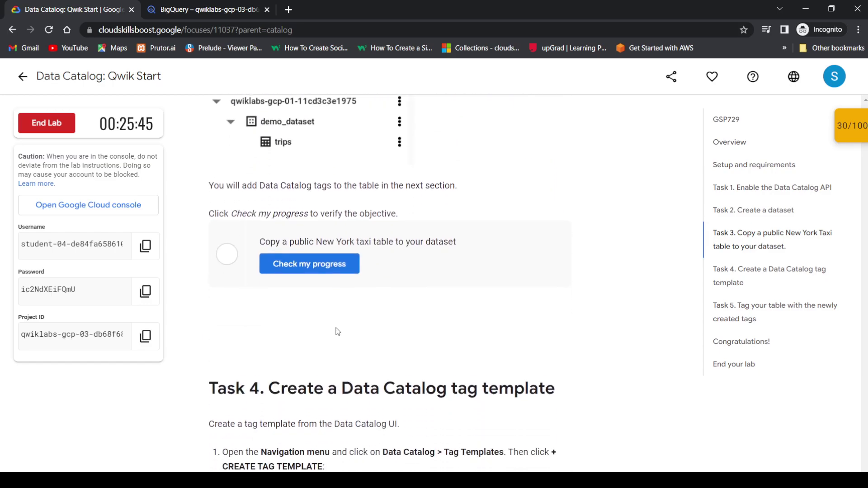
scroll(319, 257, "up", 1)
left_click(319, 256)
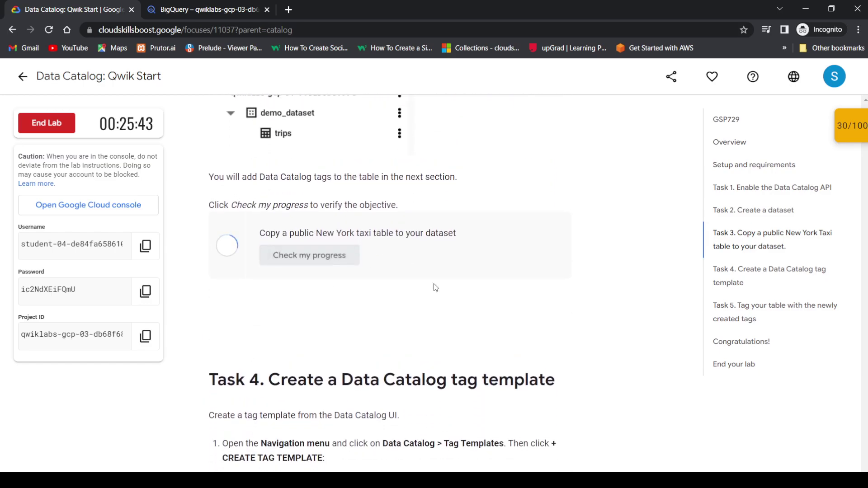
Step: Copy the product name Data Catalog from Task 4 of the lab instructions
scroll(451, 338, "down", 3)
scroll(451, 339, "down", 3)
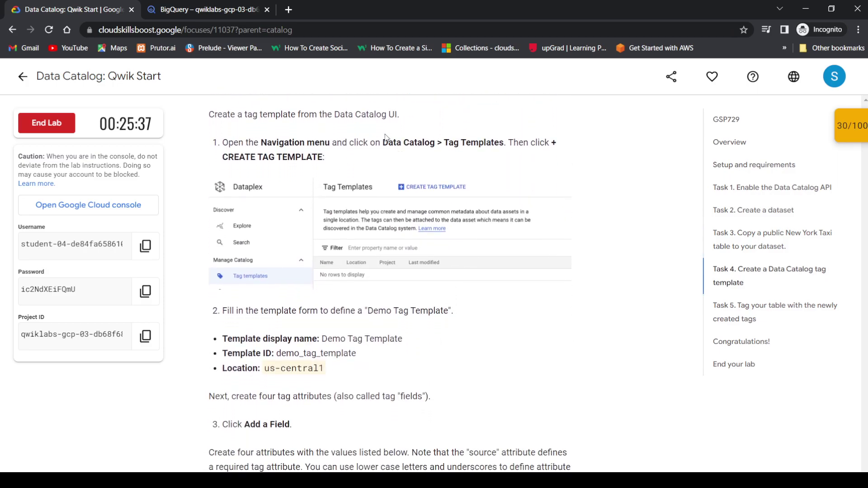
left_click_drag(382, 138, 436, 145)
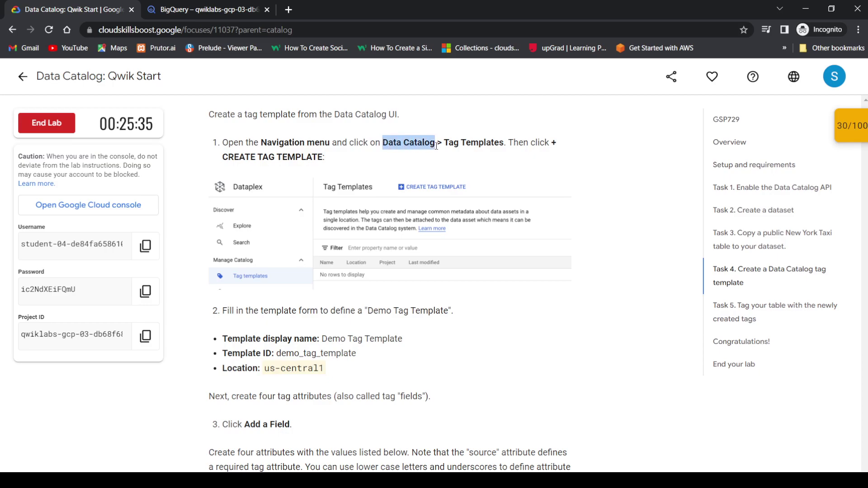
Step: Shrink the Cloud Shell panel in the console, then search for Data Catalog and open it, dismissing the Dataplex announcement
left_click(190, 6)
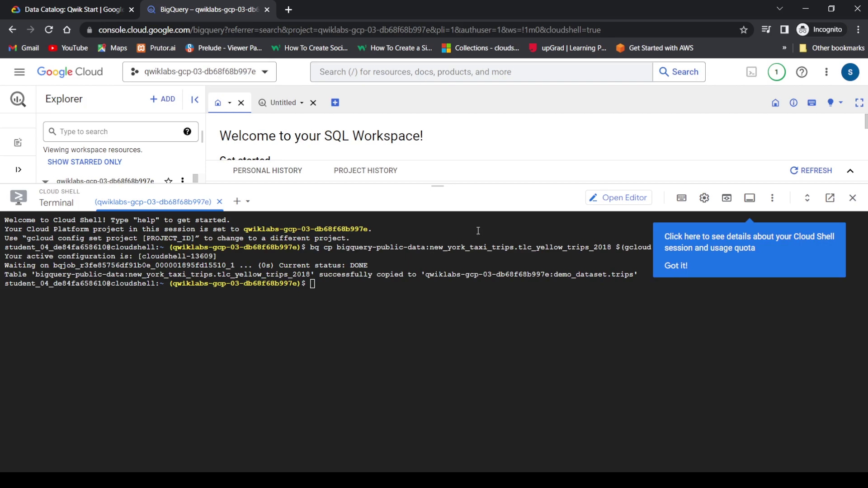
left_click(438, 186)
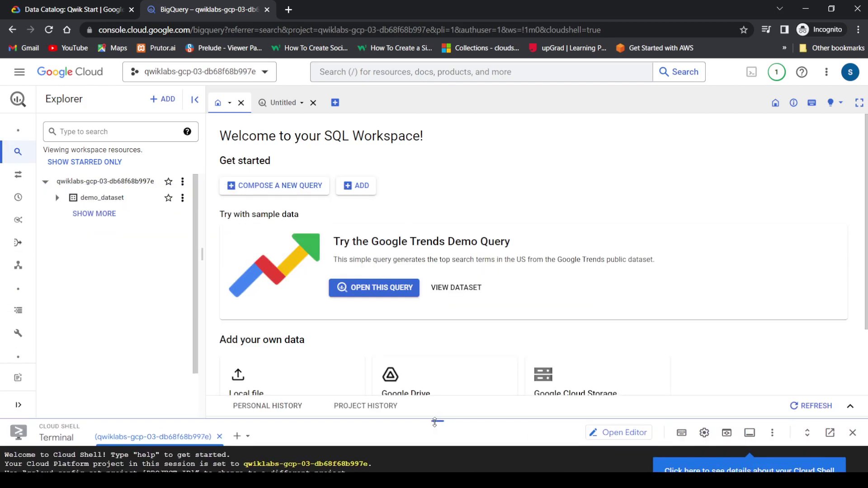
left_click(431, 71)
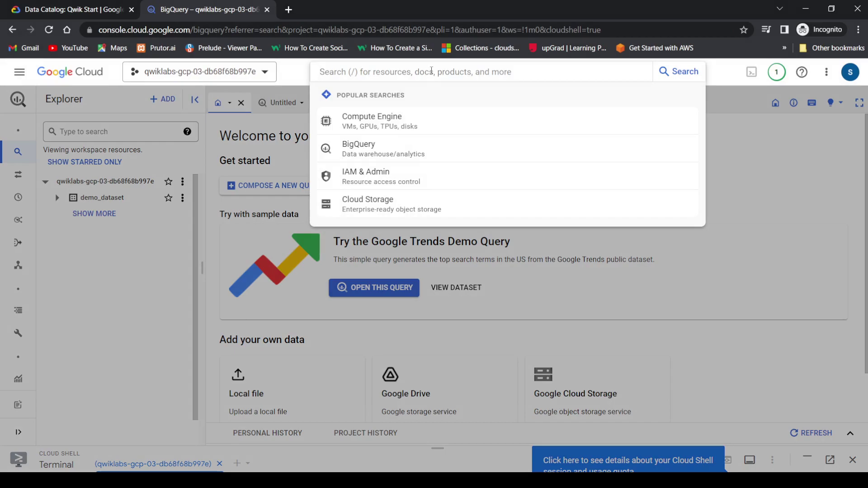
key("ctrl+v")
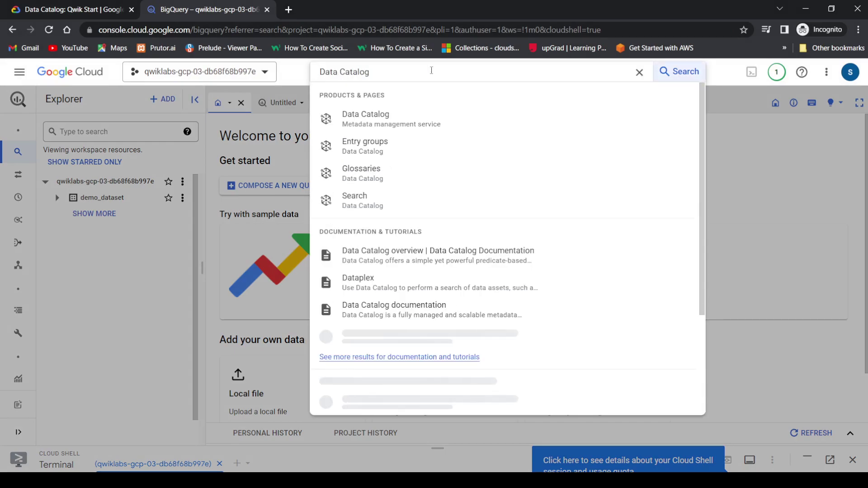
left_click(390, 119)
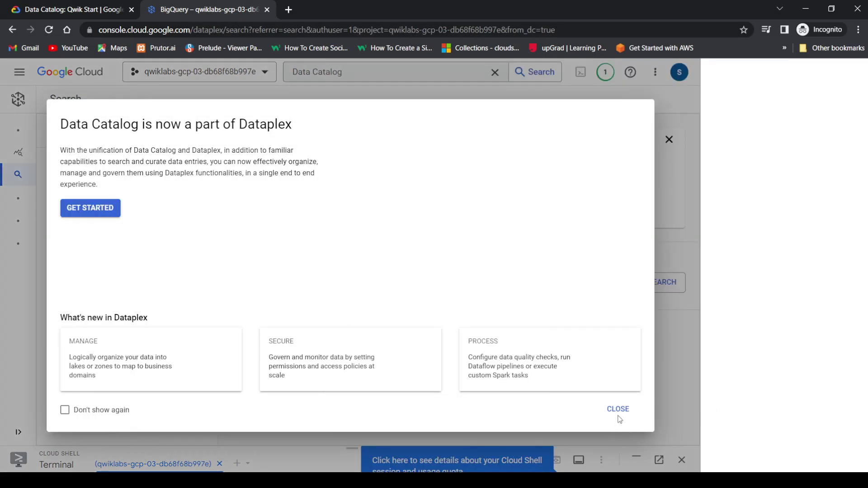
left_click(618, 409)
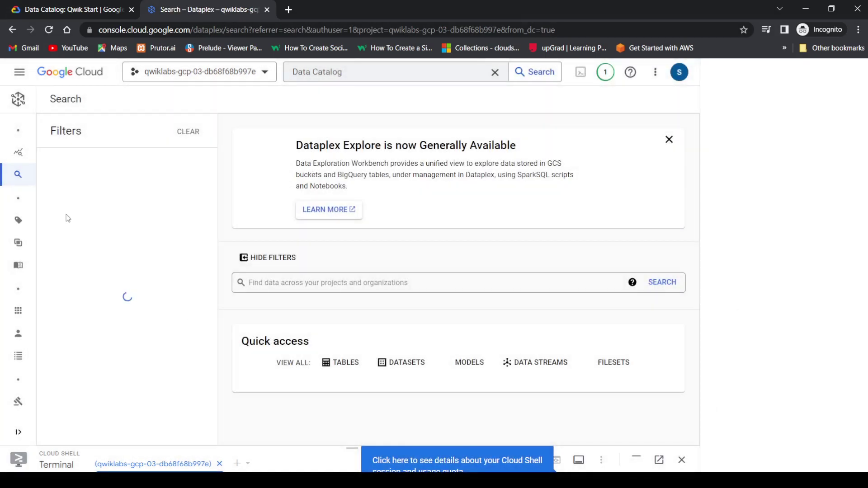
Step: Open the tag templates page in Dataplex and start creating a new tag template
left_click(40, 220)
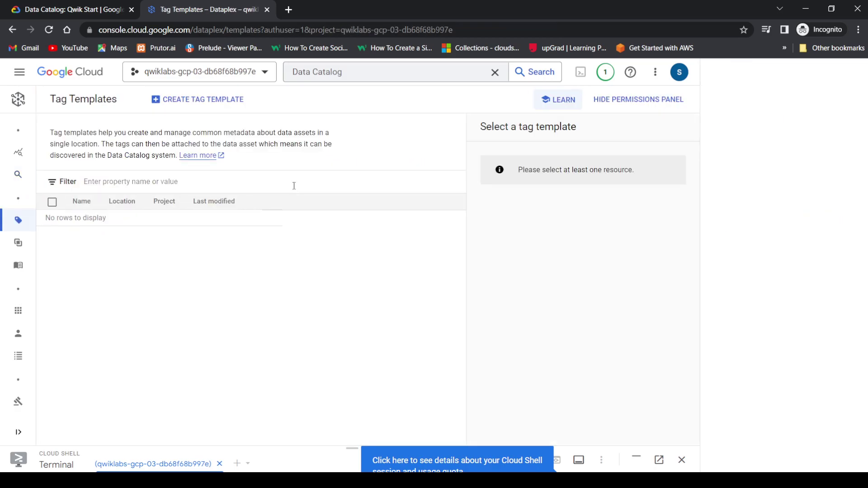
left_click(177, 101)
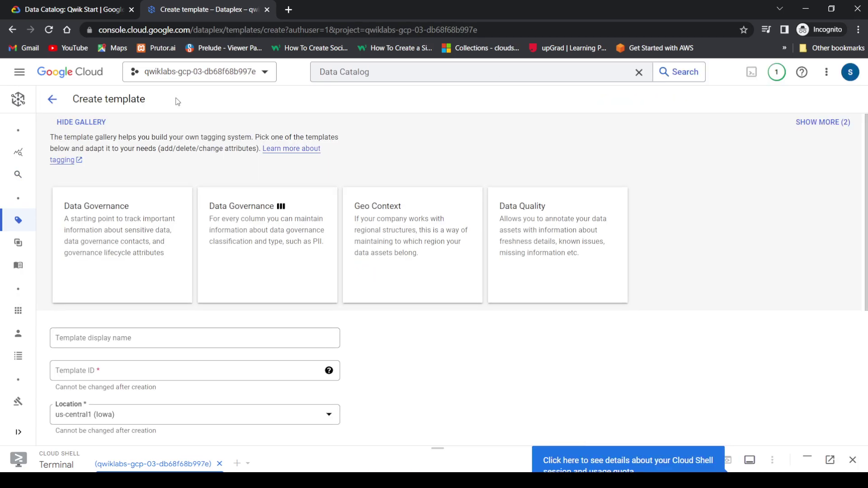
scroll(242, 256, "down", 3)
scroll(242, 256, "up", 3)
scroll(243, 258, "down", 3)
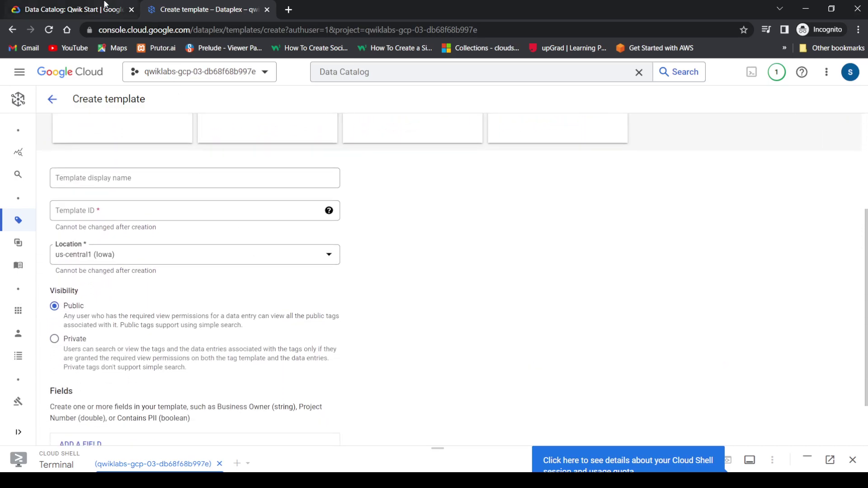
Step: Set the template display name to Demo Tag Template, copied from Task 4 of the lab instructions
left_click(109, 4)
scroll(364, 264, "down", 2)
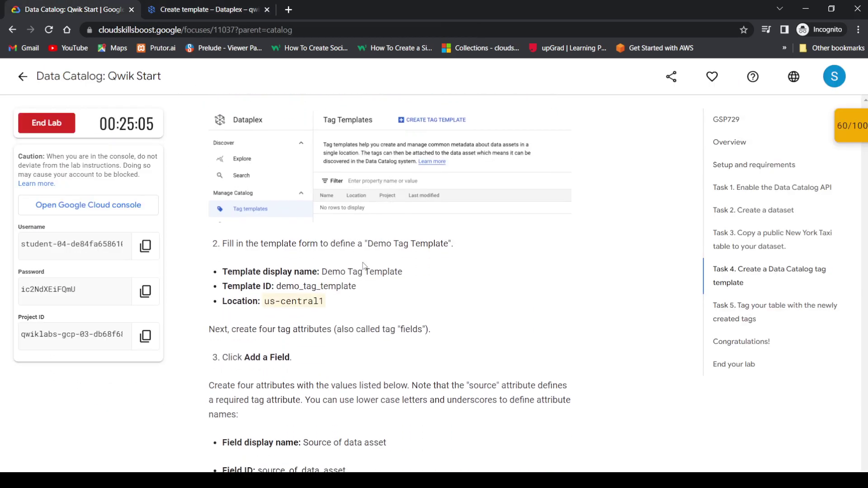
left_click_drag(323, 271, 397, 272)
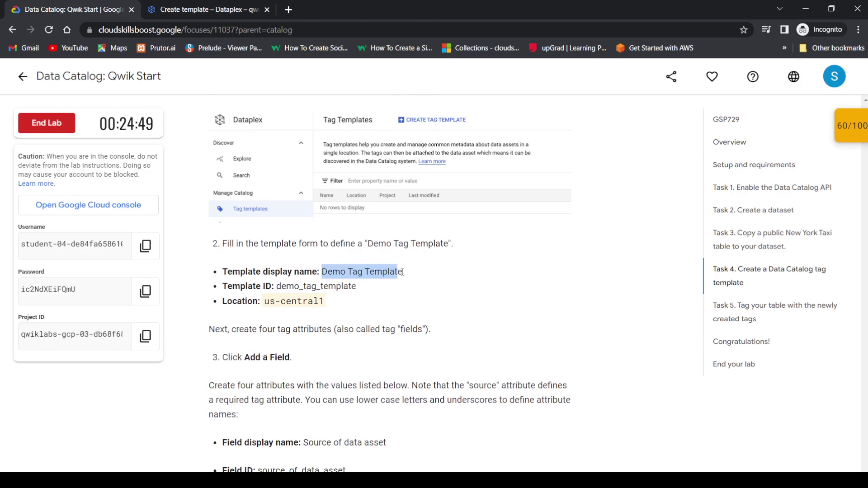
left_click(230, 4)
left_click(172, 174)
type("Demo Tag Template")
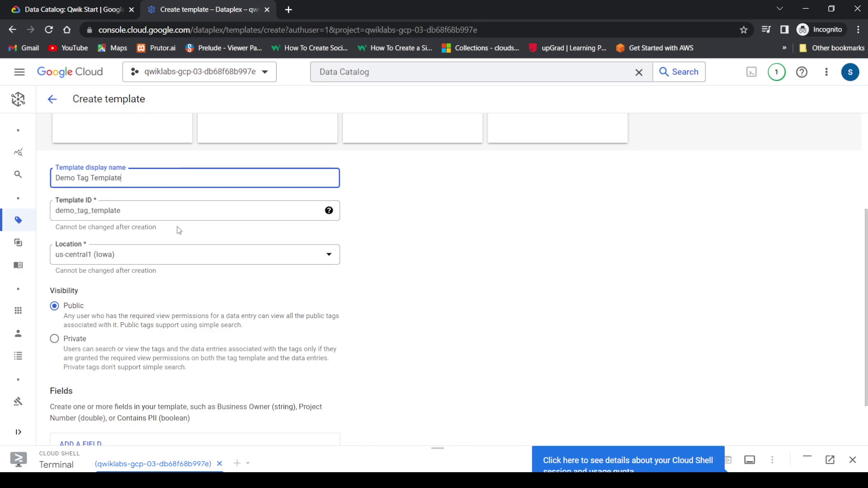
Step: Try to create the tag template without adding any fields
scroll(179, 231, "down", 2)
left_click(60, 413)
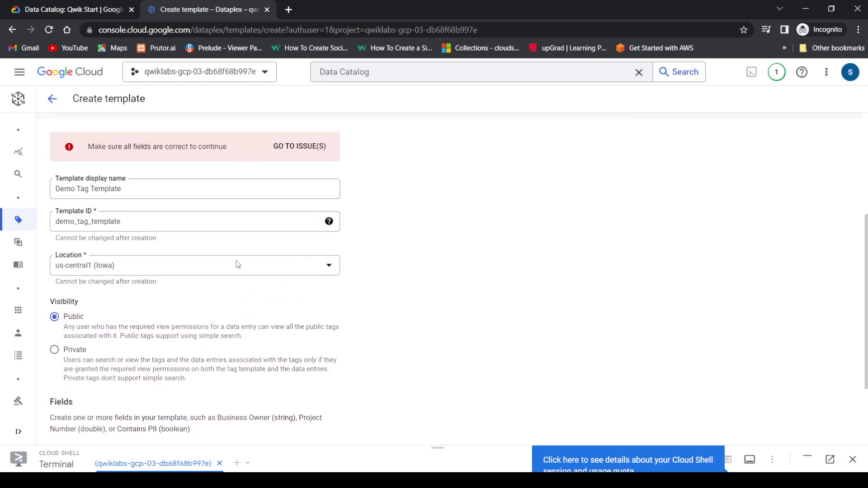
scroll(238, 264, "down", 3)
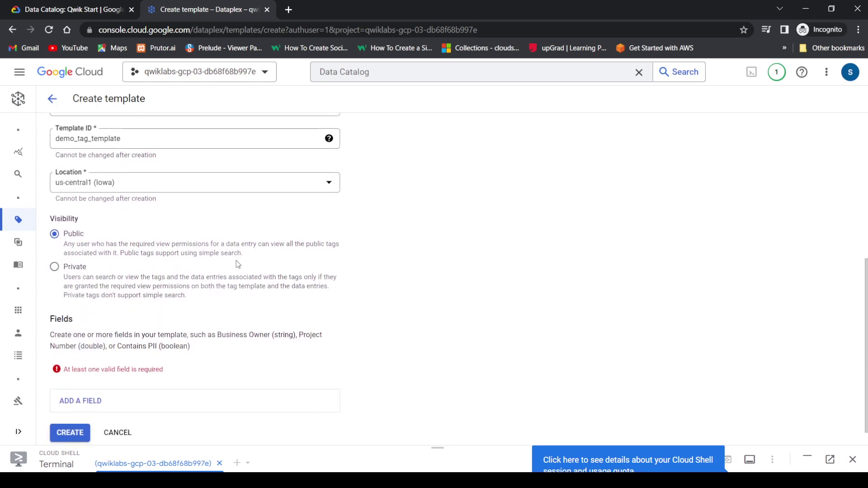
Step: Copy the first field's display name, Source of data asset, from Task 4 of the lab instructions
left_click(77, 4)
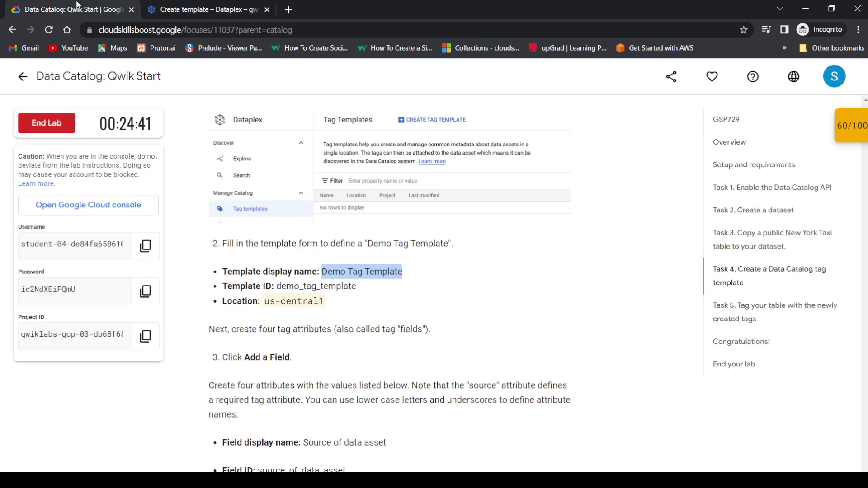
scroll(338, 197, "down", 4)
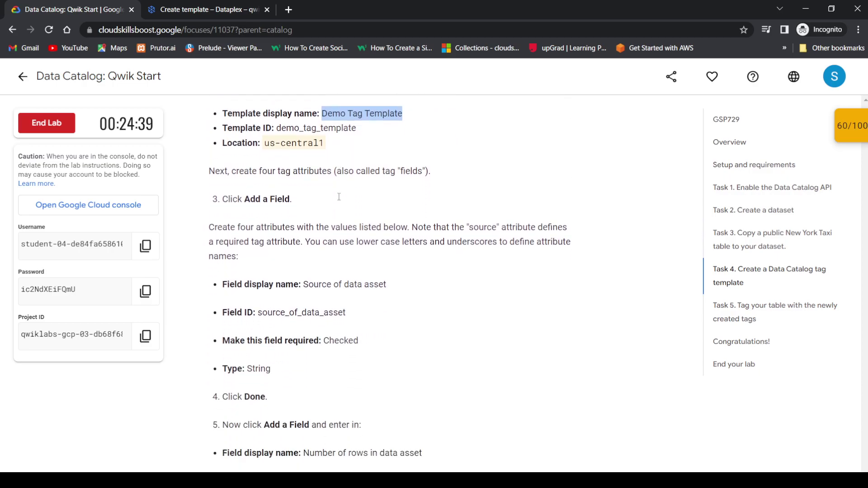
scroll(338, 201, "down", 1)
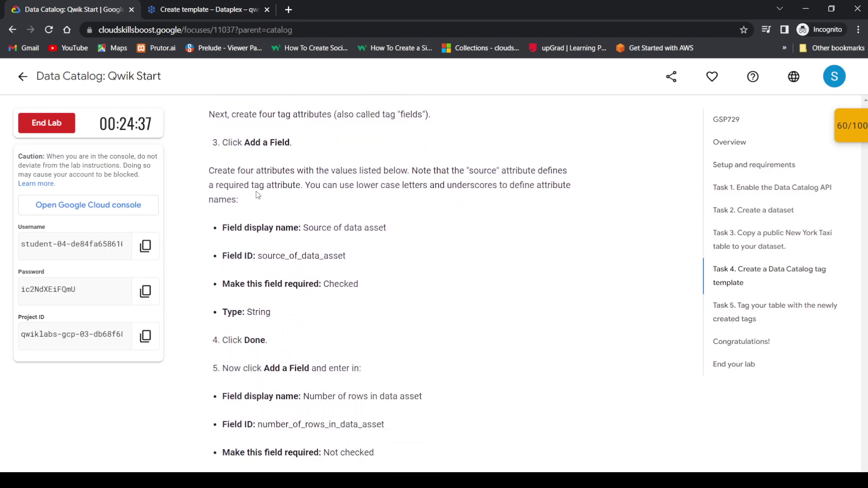
scroll(261, 168, "down", 1)
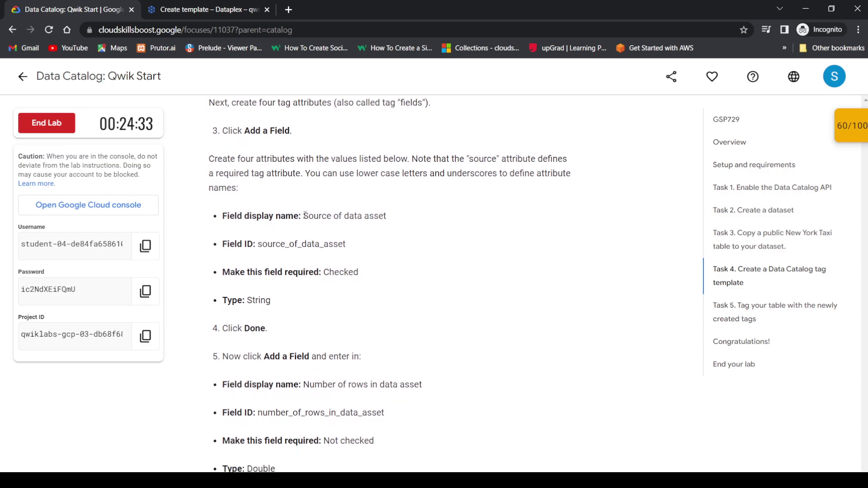
left_click_drag(303, 215, 379, 215)
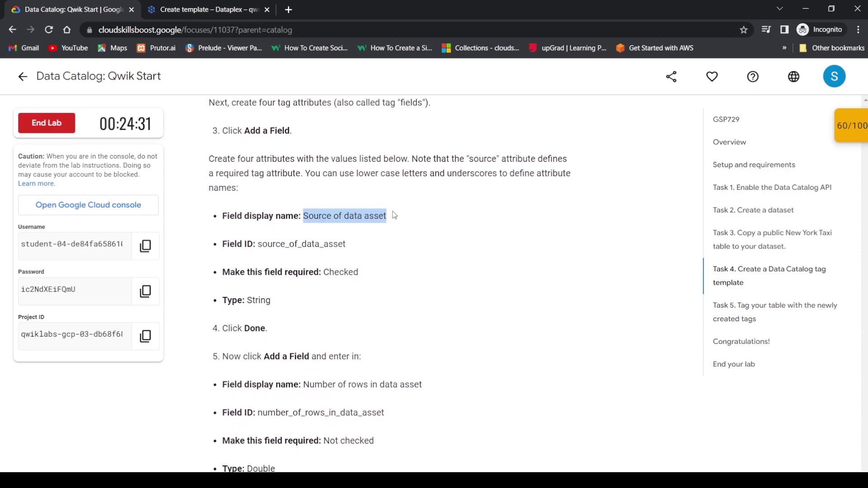
Step: Add a new field to the tag template with the display name Source of data asset
left_click(199, 9)
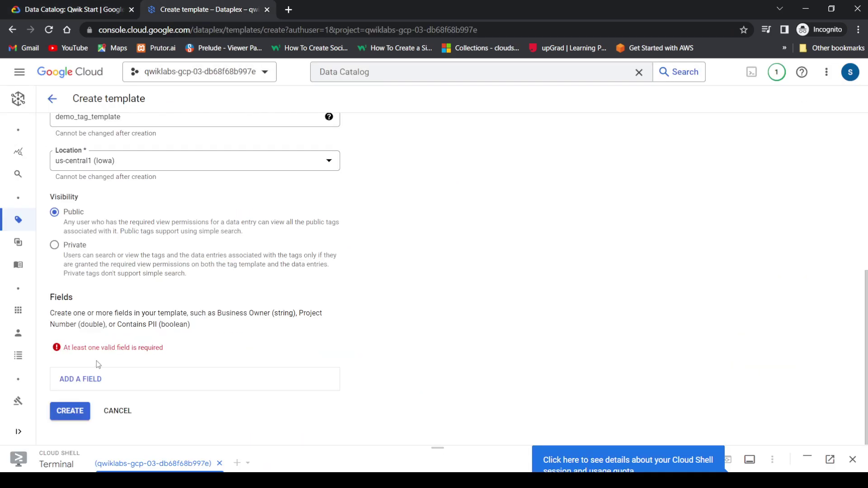
left_click(91, 378)
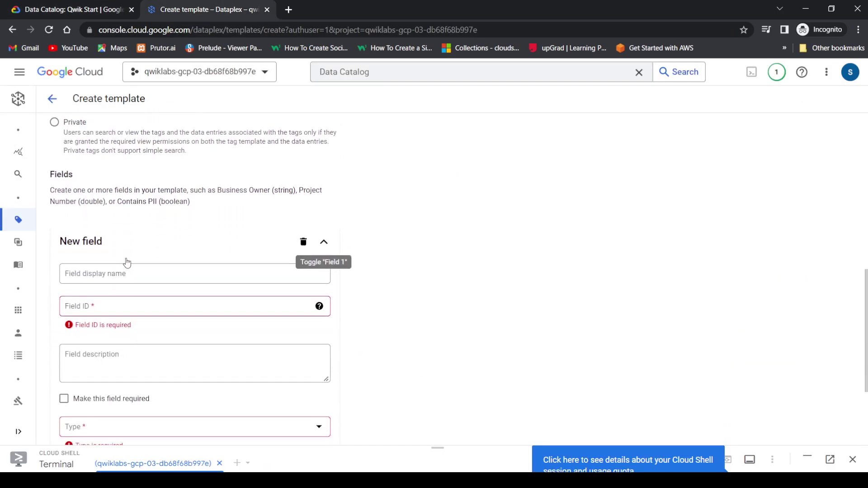
left_click(116, 274)
type("Source of data asset")
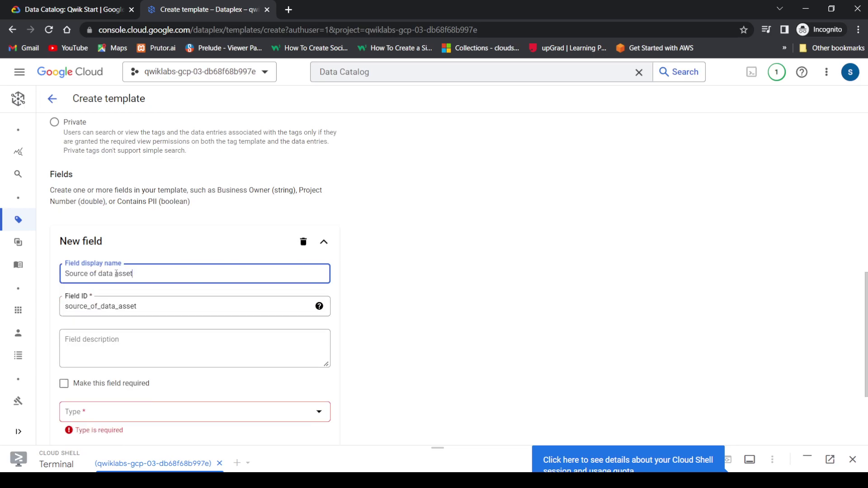
Step: Make the Source of data asset field required with type String, and create the tag template
scroll(145, 310, "down", 3)
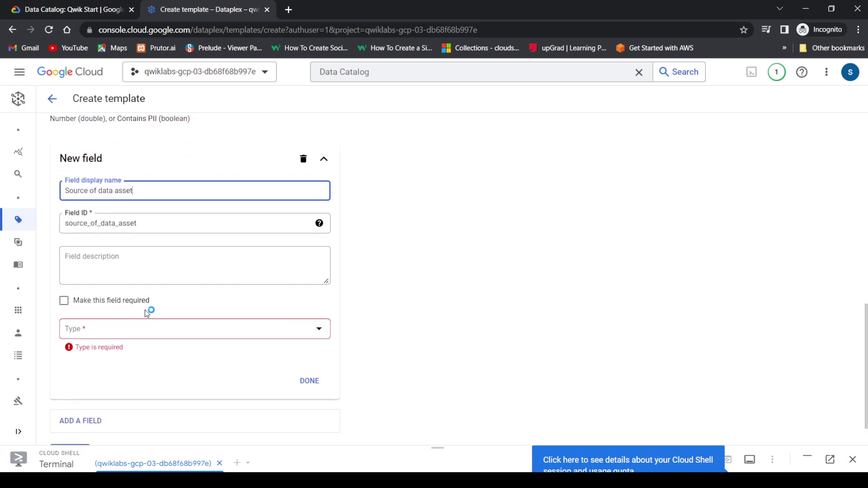
left_click(64, 276)
left_click(124, 315)
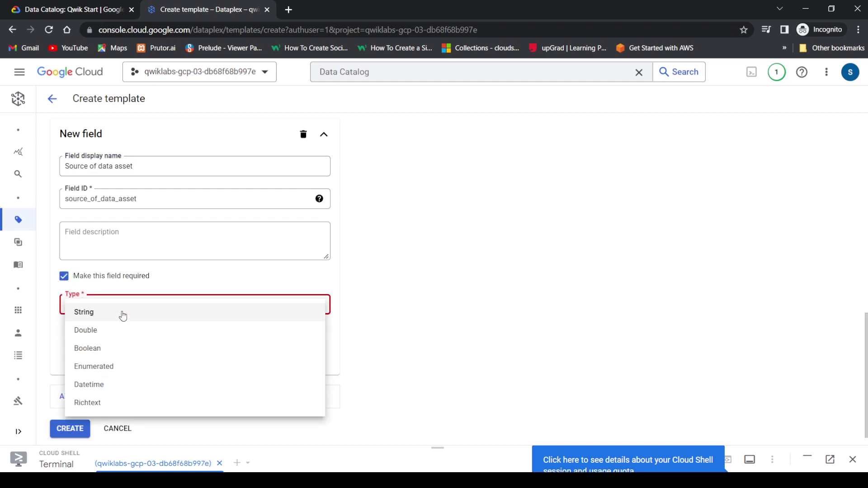
left_click(114, 316)
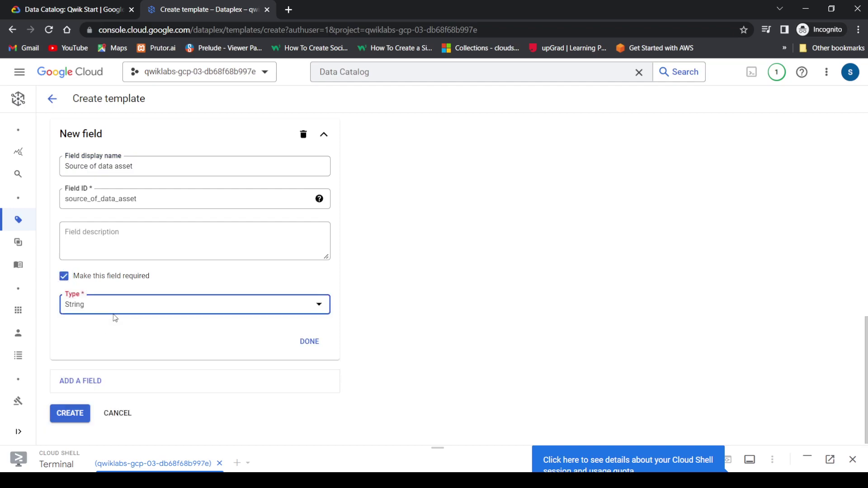
left_click(71, 420)
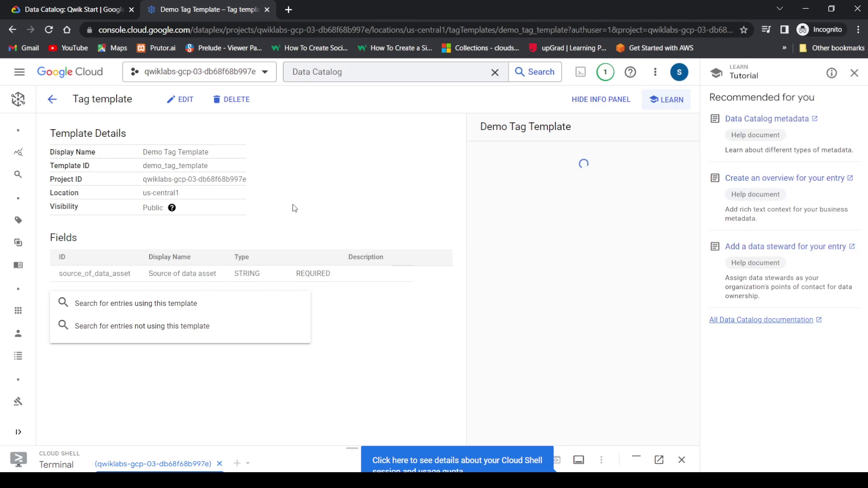
Step: Check the lab progress for the Create a tag template objective at the end of Task 4
key("ctrl+shift+Tab")
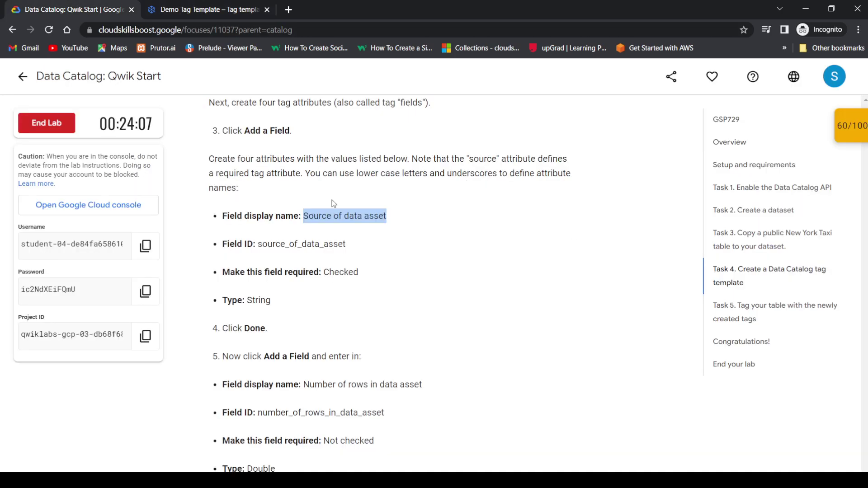
scroll(333, 204, "down", 20)
scroll(333, 200, "down", 7)
left_click(322, 292)
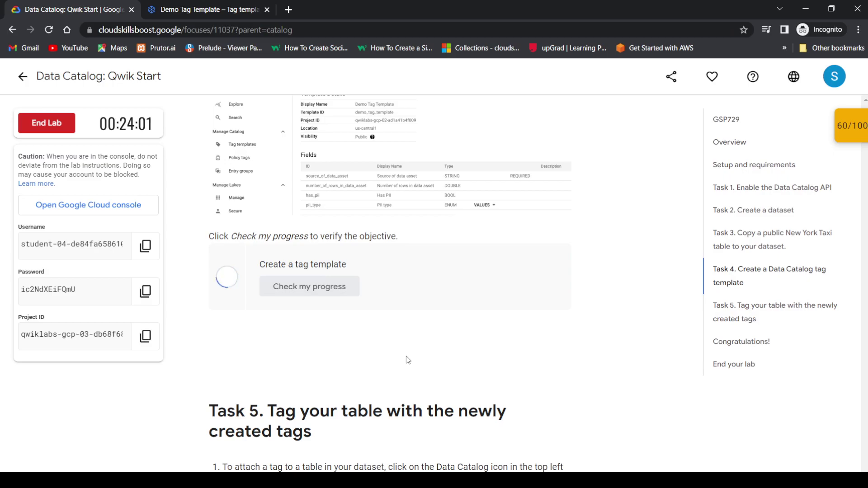
left_click(324, 292)
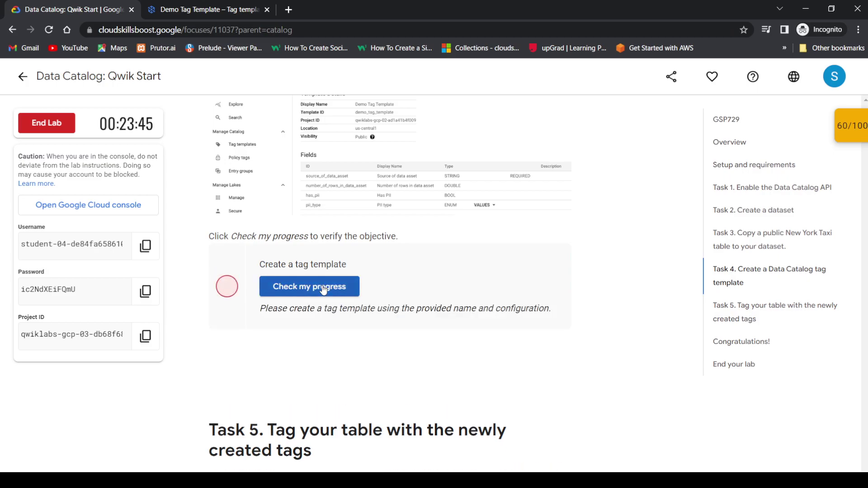
left_click(324, 289)
left_click(323, 289)
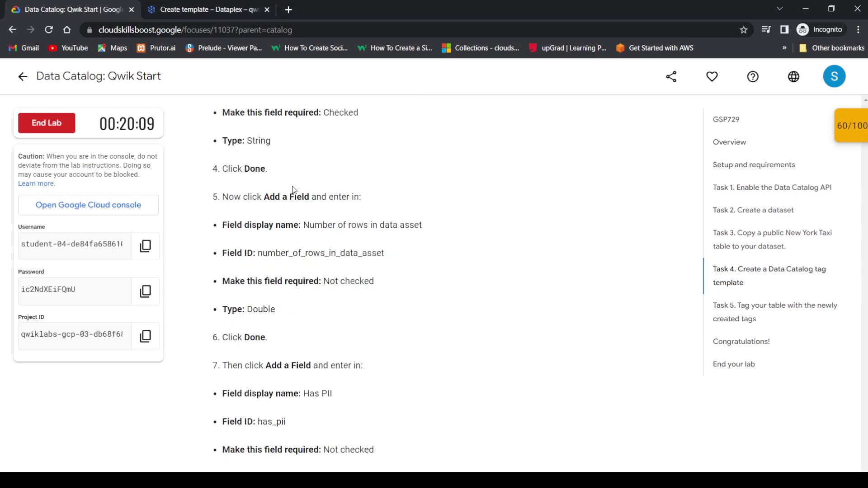
Step: Copy the second field's display name, Number of rows in data asset, from Task 4 of the lab instructions
scroll(292, 187, "up", 1)
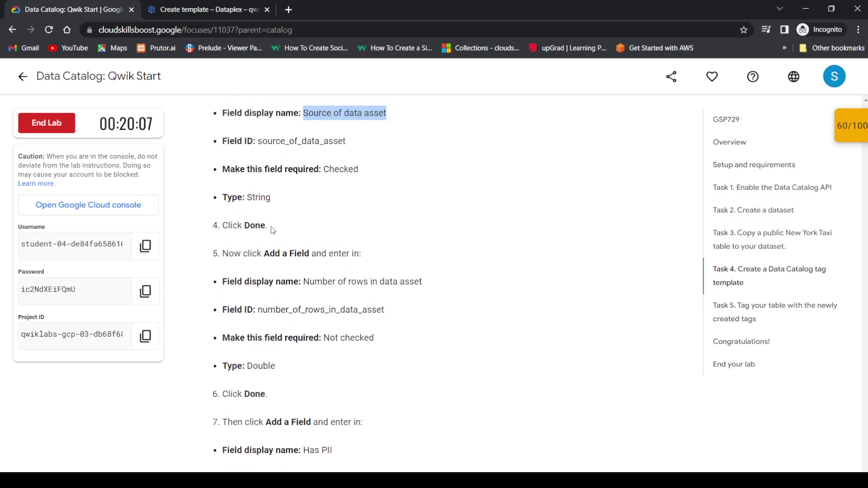
scroll(289, 235, "down", 2)
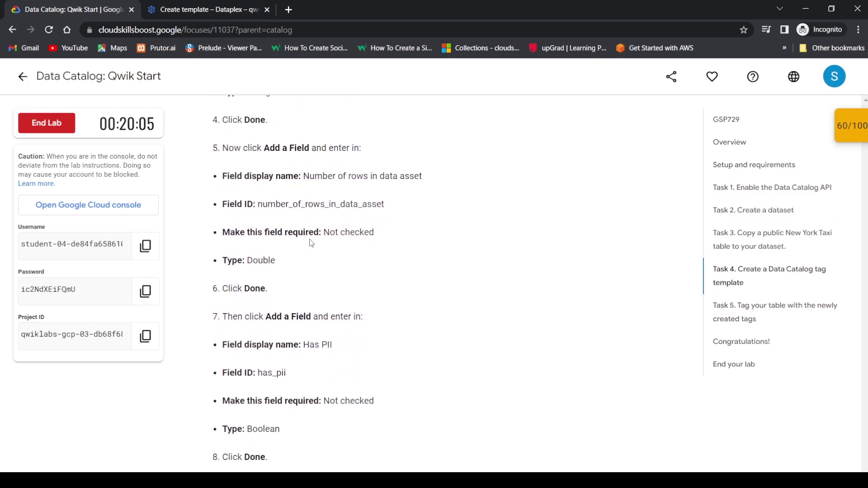
left_click_drag(303, 176, 427, 175)
key("ctrl+c")
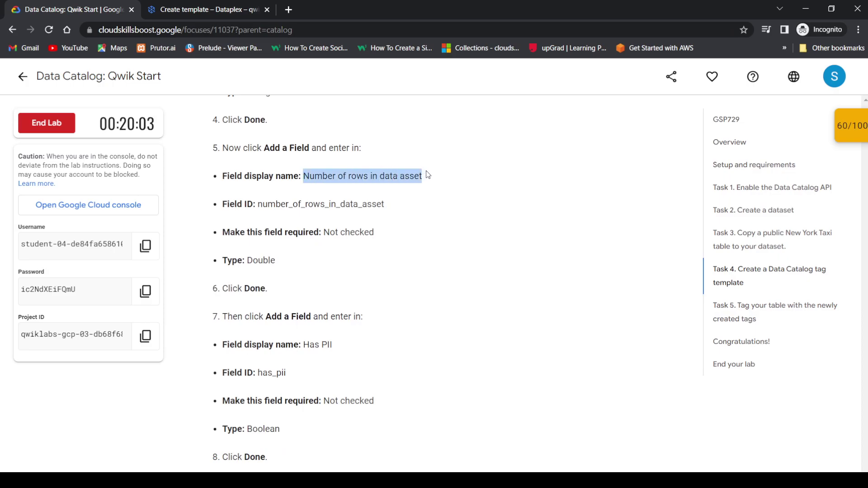
Step: Add a second field to the tag template with the display name Number of rows in data asset
left_click(208, 9)
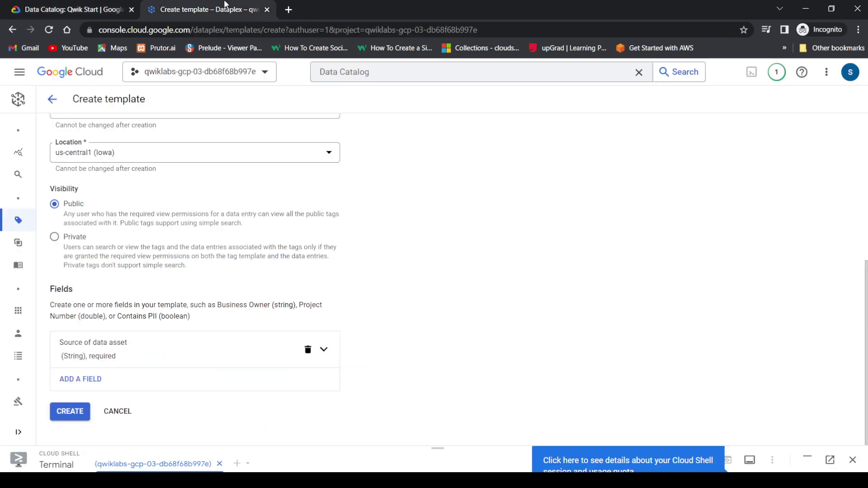
left_click(71, 386)
scroll(71, 387, "down", 3)
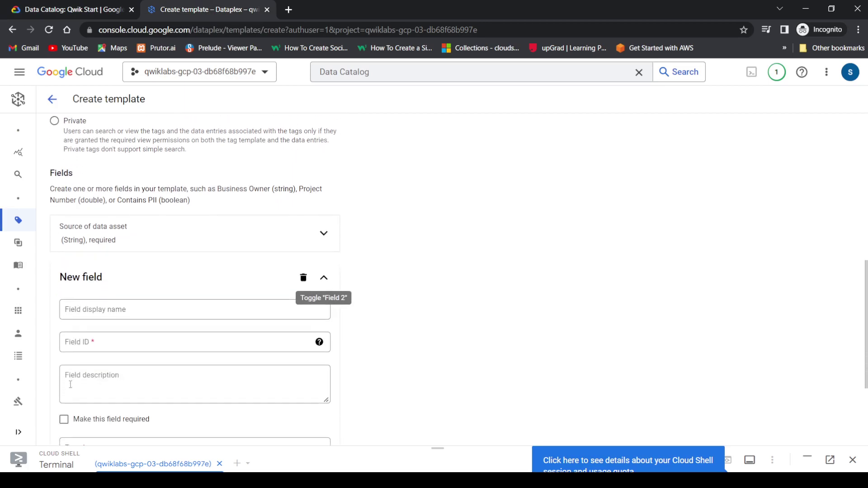
left_click(109, 314)
key("ctrl+v")
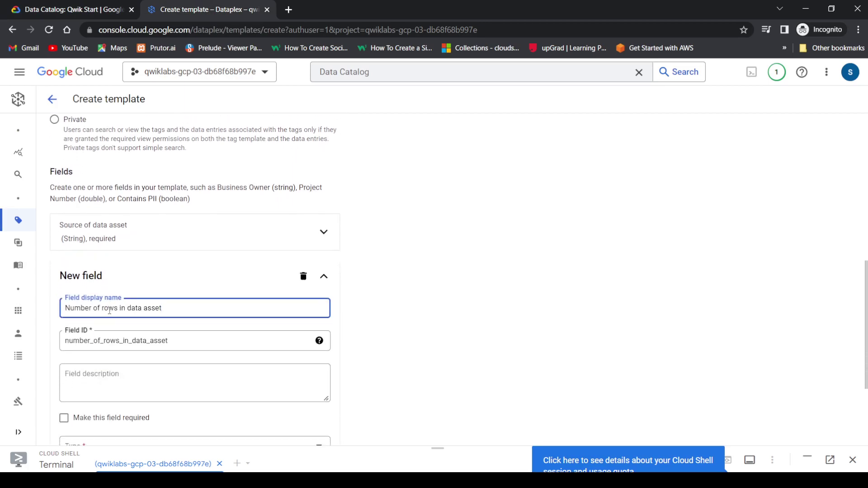
Step: Set the Number of rows in data asset field's type to Double and finish the field
scroll(109, 311, "down", 3)
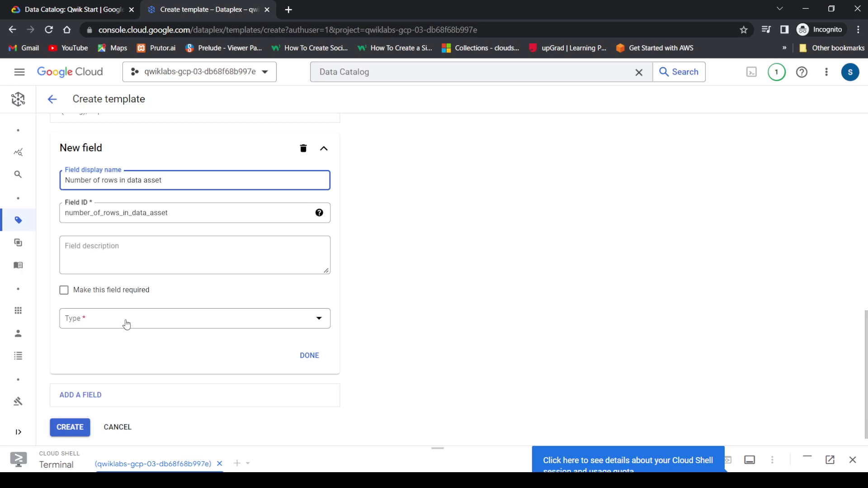
left_click(127, 324)
left_click(96, 346)
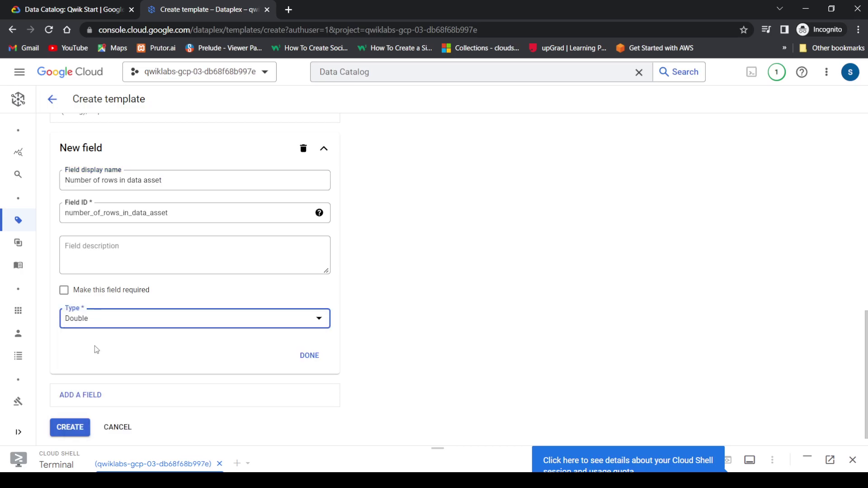
left_click(307, 344)
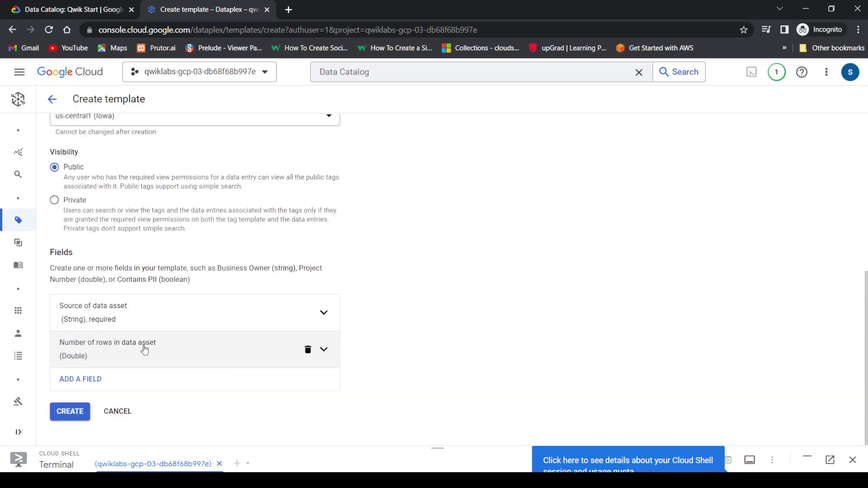
Step: Start a third template field and copy its display name, Has PII, from Task 4 of the lab instructions
left_click(76, 382)
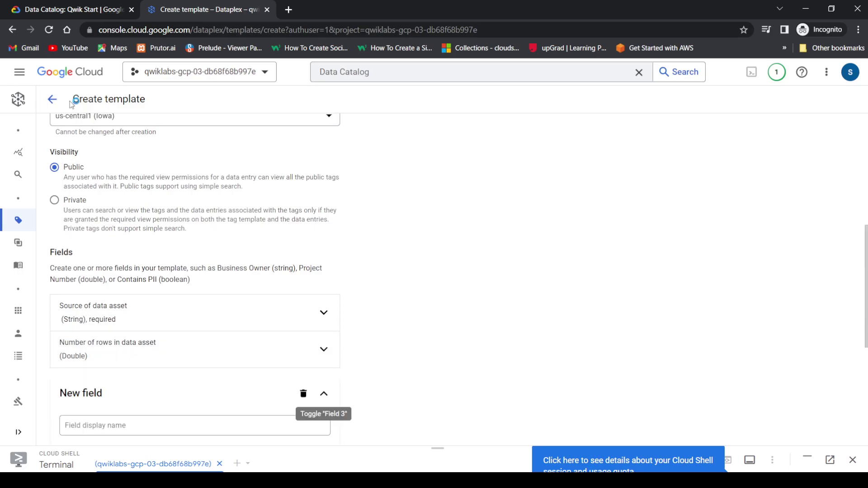
left_click(68, 9)
scroll(339, 199, "down", 3)
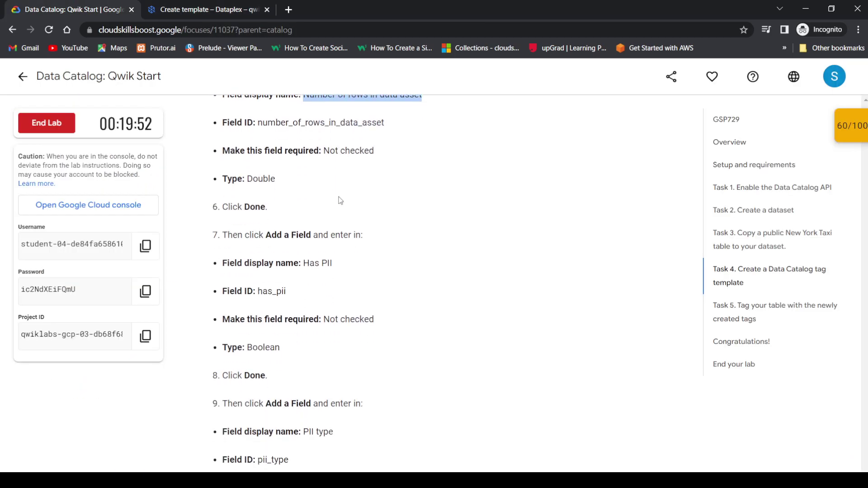
mouse_move(303, 232)
left_mouse_down()
mouse_move(335, 234)
mouse_move(305, 234)
left_mouse_up()
double_click(324, 233)
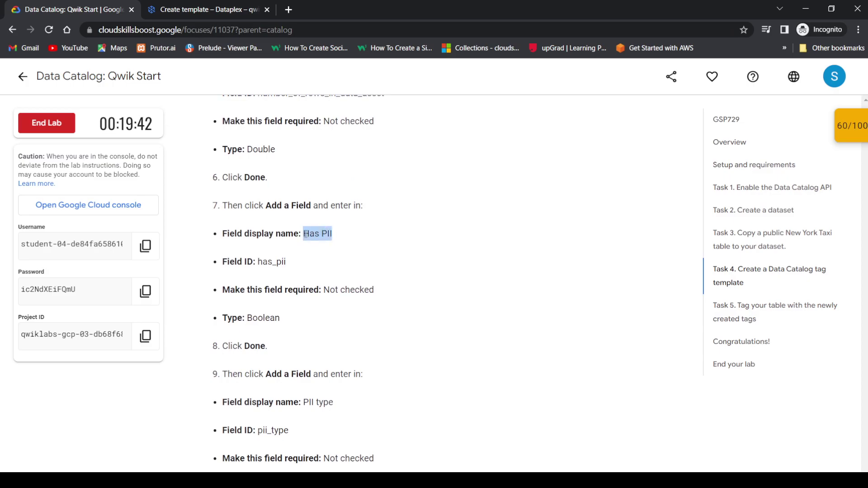
Step: Set the third field's display name to Has PII and its type to Boolean, and finish the field
left_click(199, 9)
scroll(228, 377, "down", 3)
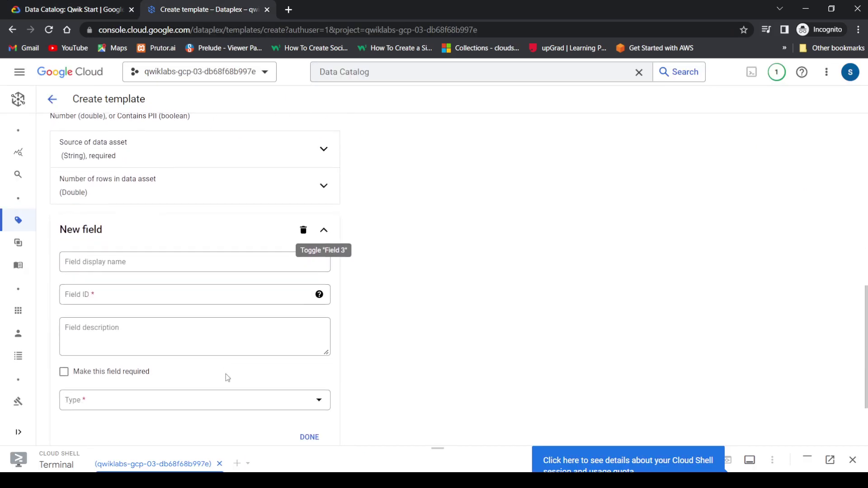
left_click(176, 254)
type("Has PII")
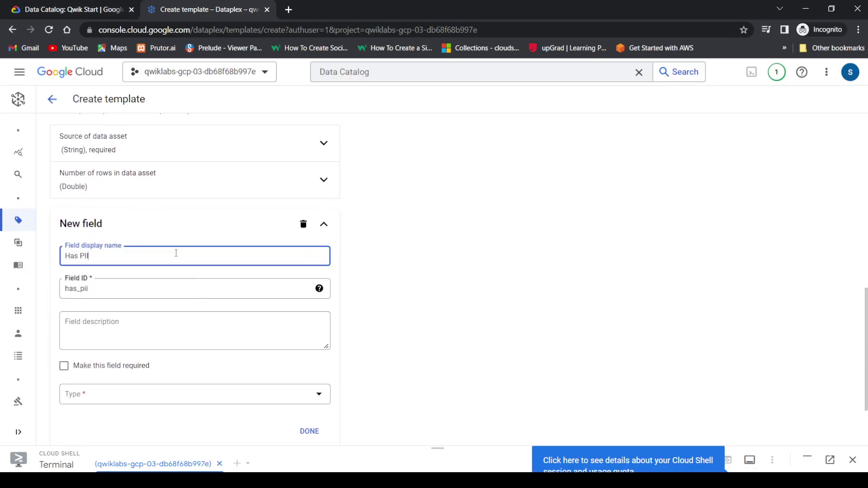
left_click(99, 393)
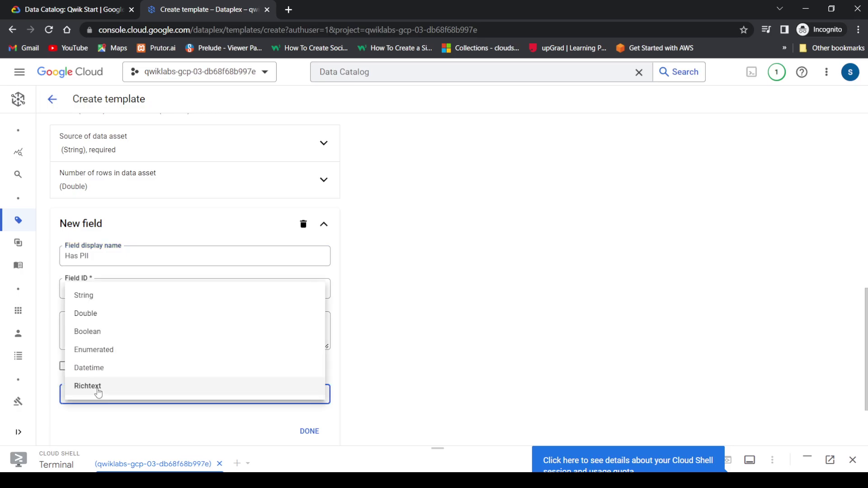
left_click(106, 333)
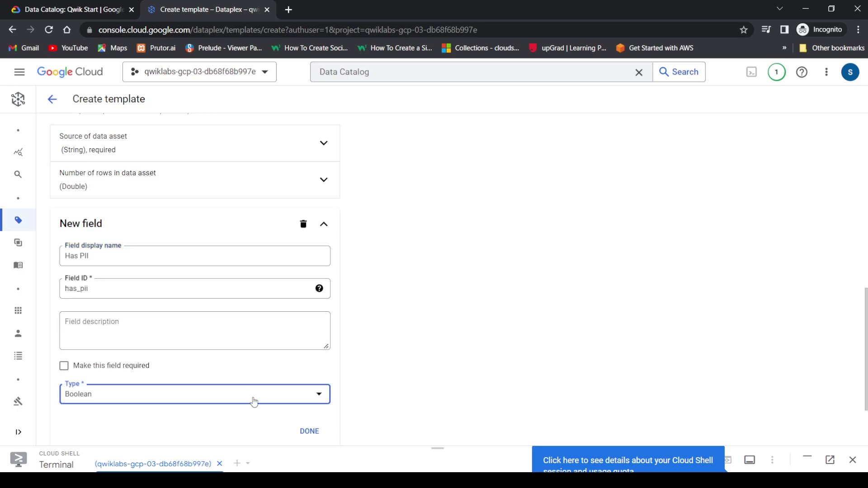
left_click(307, 430)
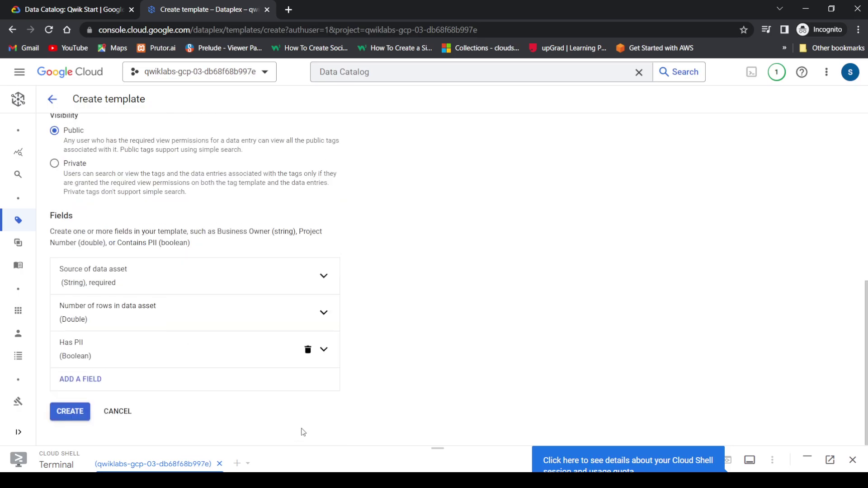
Step: Start a fourth template field and copy its display name, PII type, from Task 4 of the lab instructions
left_click(109, 379)
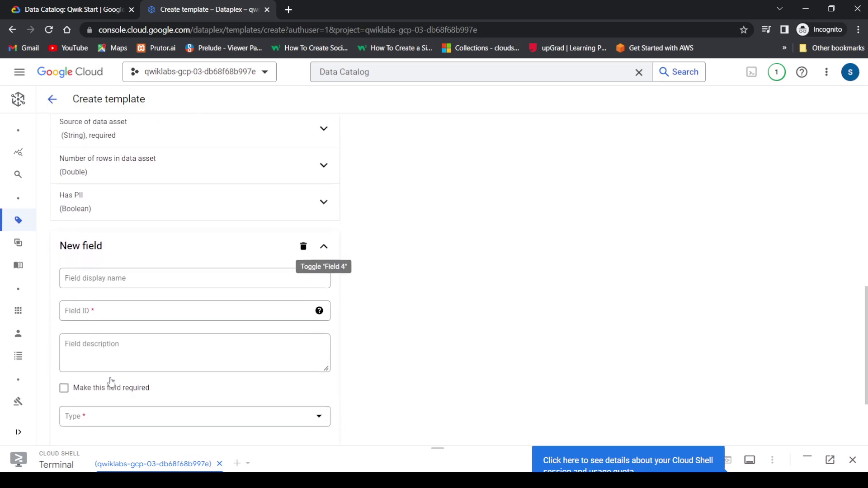
left_click(67, 5)
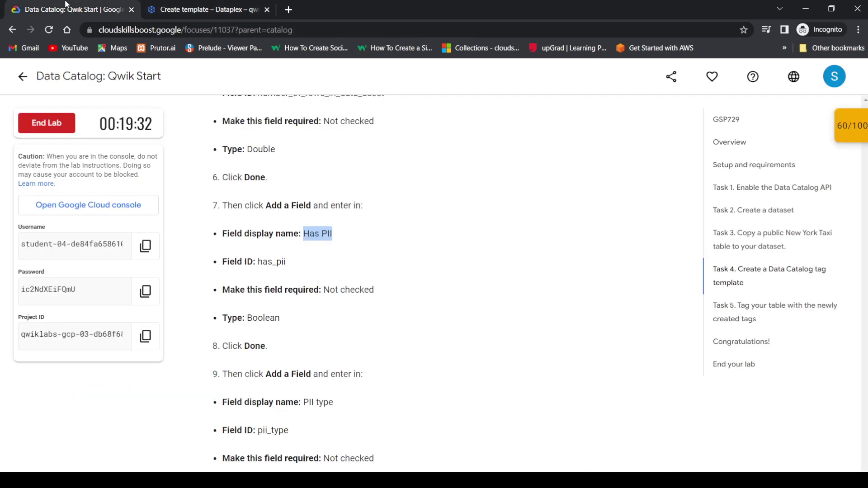
scroll(343, 211, "down", 3)
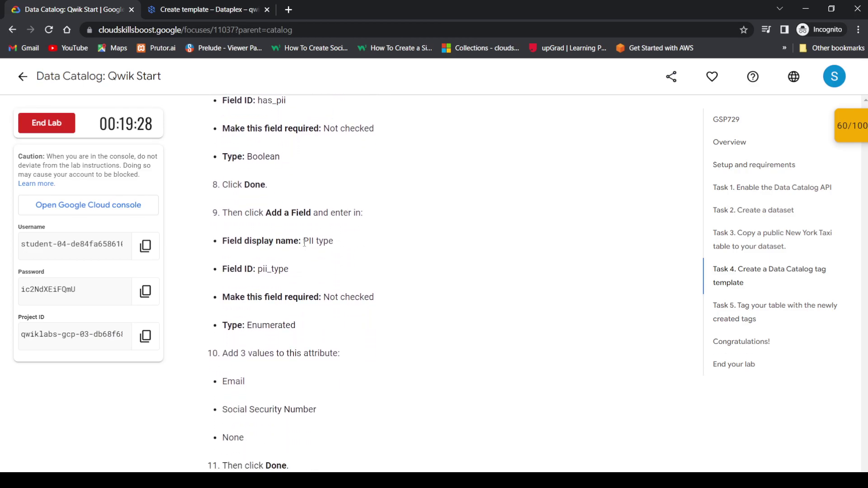
left_click_drag(304, 241, 333, 240)
key("ctrl+c")
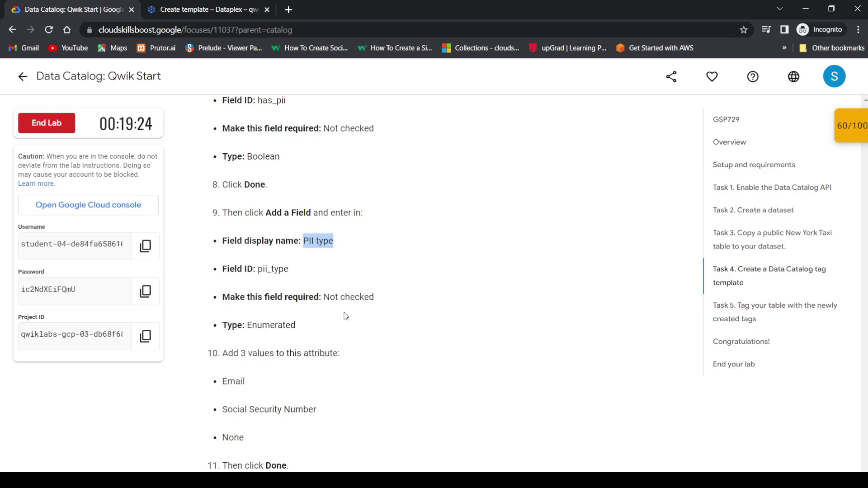
Step: Set the fourth field's display name to PII type and its type to Enumerated
left_click(166, 8)
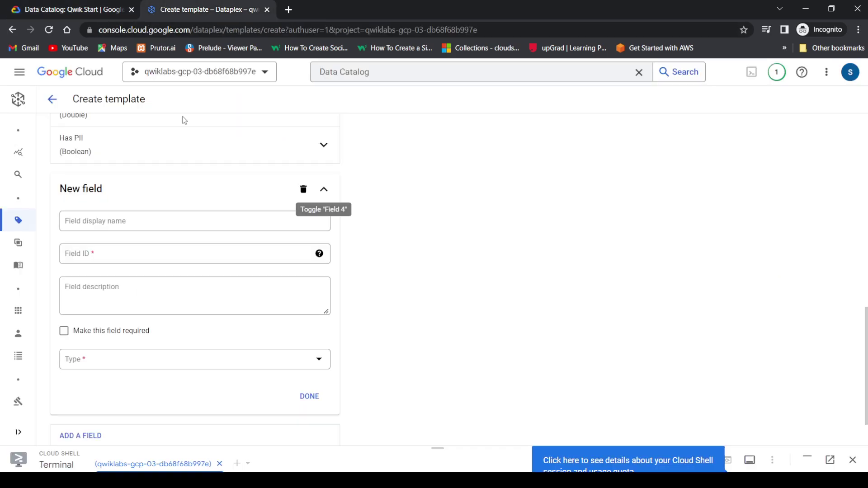
left_click(185, 220)
key("ctrl+v")
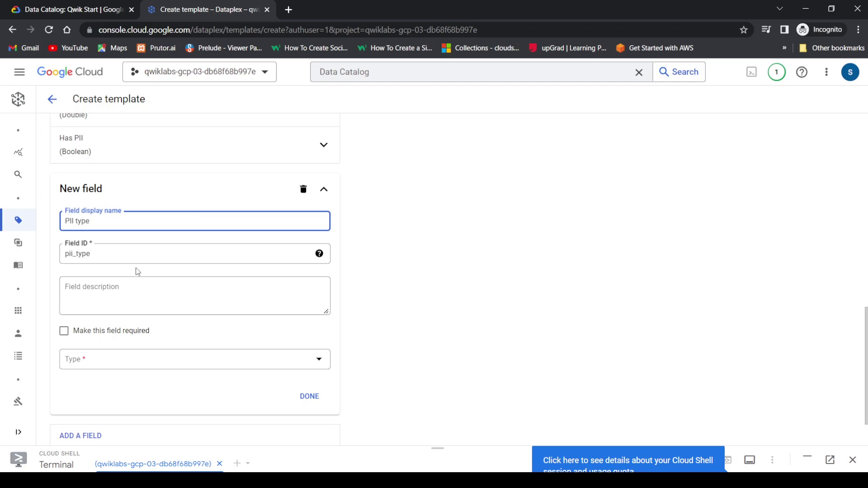
left_click(107, 360)
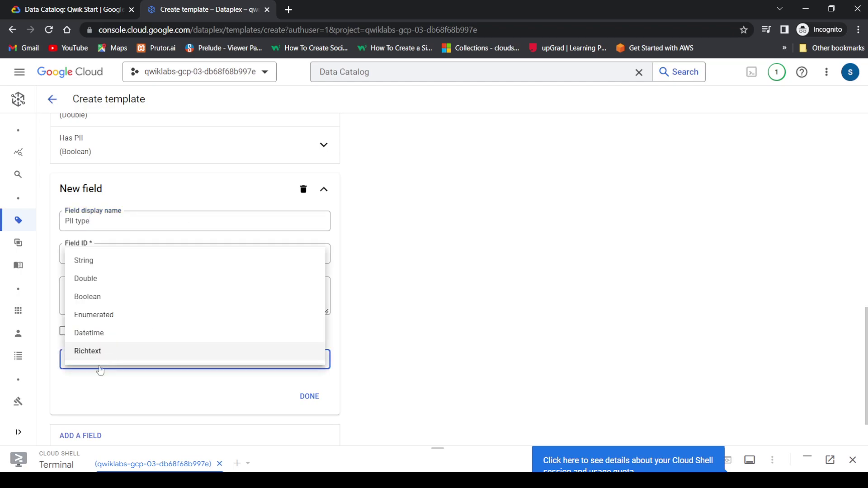
left_click(109, 316)
scroll(110, 317, "down", 3)
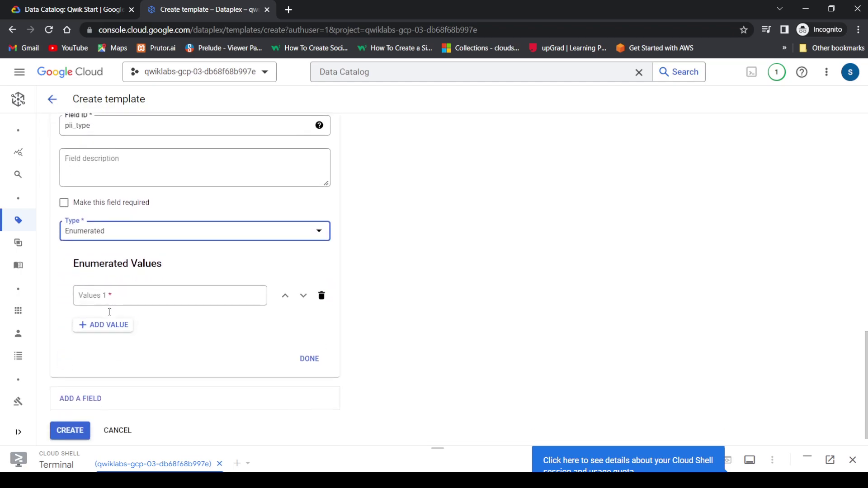
Step: Enter Email as the first enumerated value of the PII type field, following Task 4 of the lab instructions
left_click(120, 279)
left_click(76, 5)
scroll(285, 277, "down", 3)
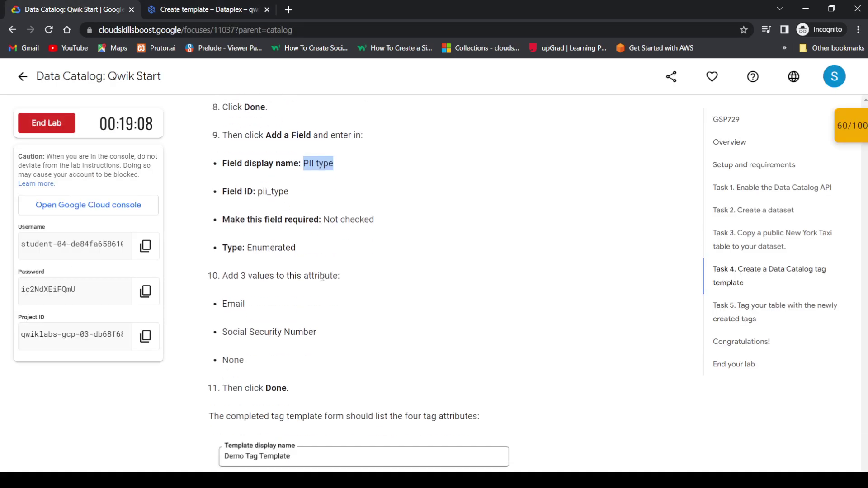
scroll(286, 276, "down", 1)
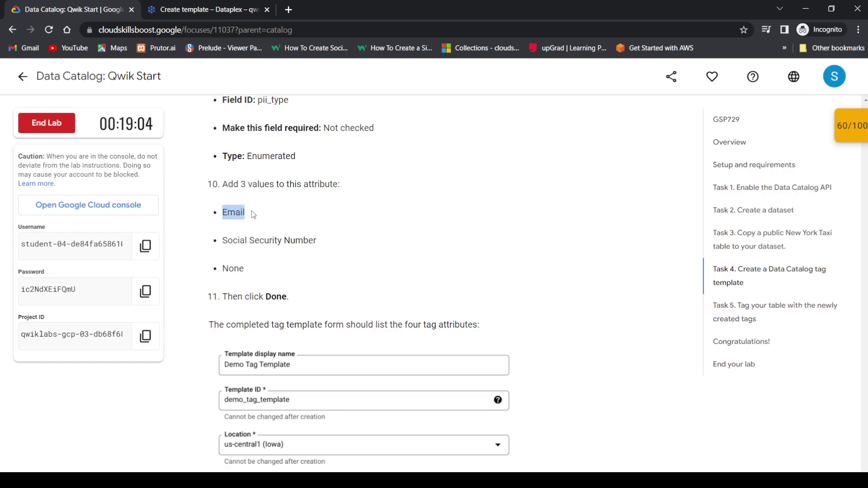
left_click(201, 7)
type("Email")
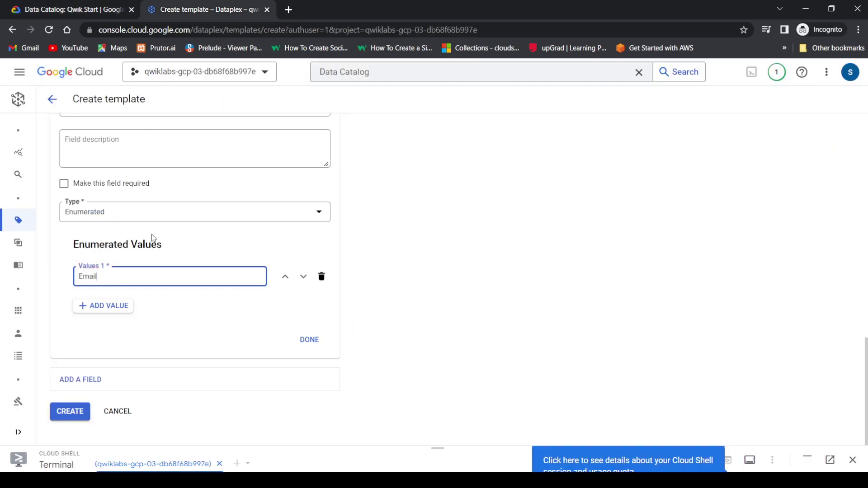
Step: Add a second enumerated value, Social Security Number, copied from the lab instructions
left_click(107, 306)
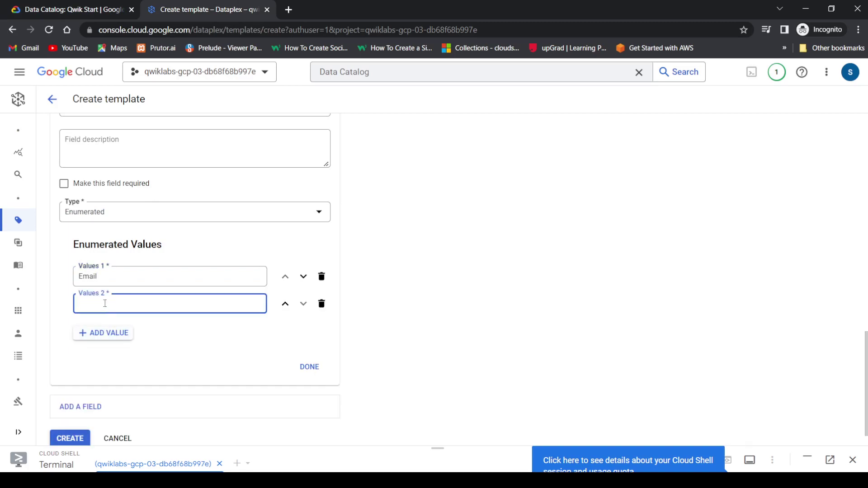
left_click(67, 5)
left_click_drag(221, 240, 317, 242)
key("ctrl+c")
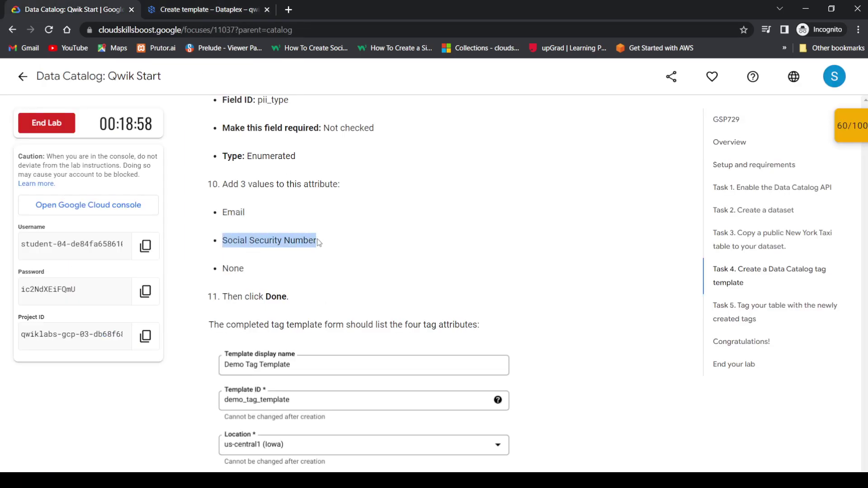
left_click(218, 4)
key("ctrl+v")
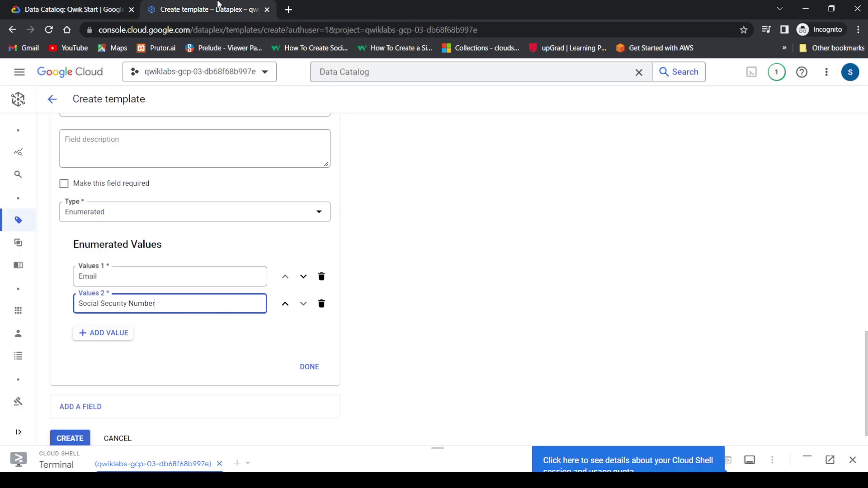
Step: Add None as the third enumerated value, copied from the lab instructions, and finish the PII type field
left_click(101, 333)
left_click(54, 9)
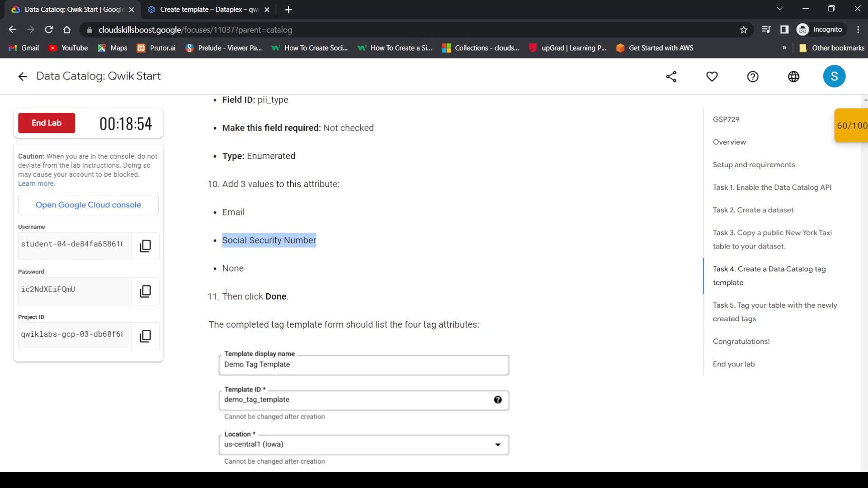
left_click_drag(222, 268, 251, 270)
key("ctrl+c")
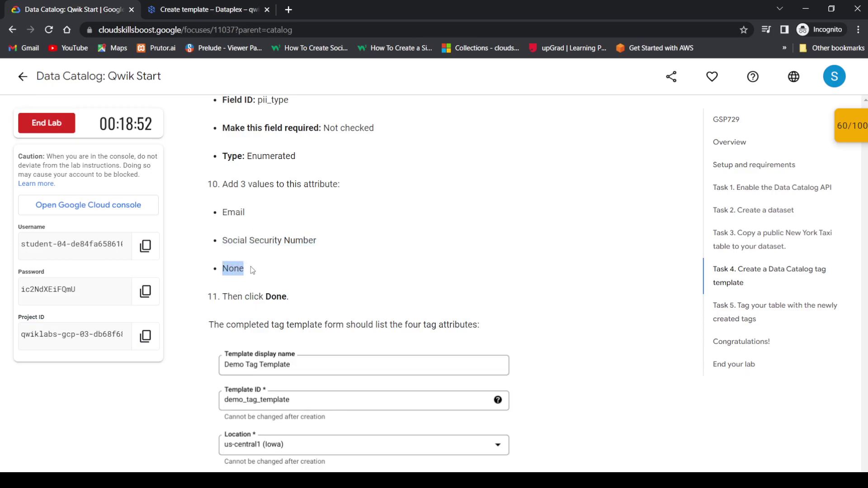
left_click(193, 9)
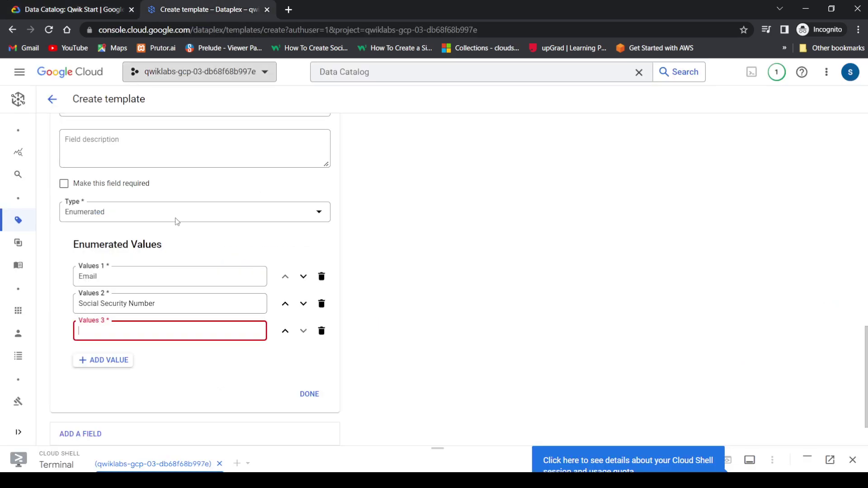
key("ctrl+v")
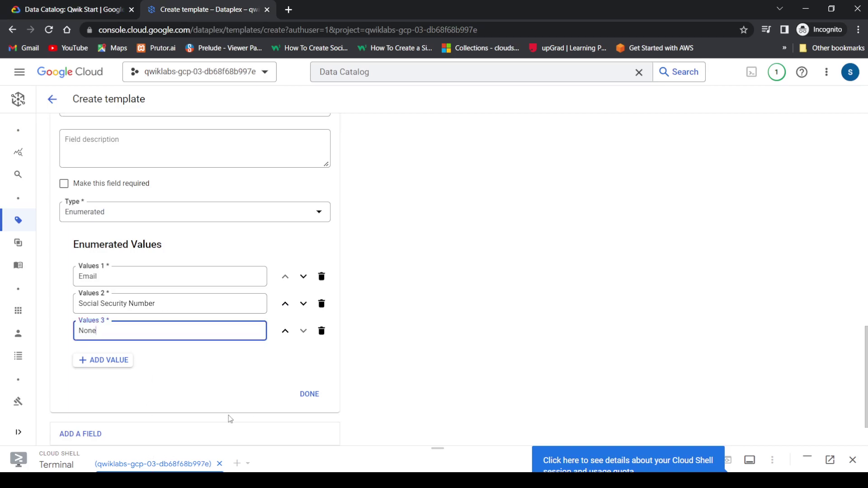
left_click(302, 397)
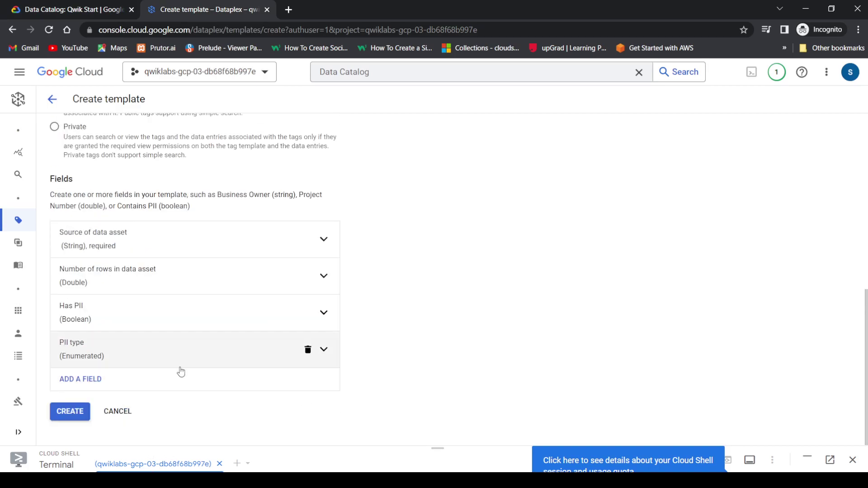
Step: Create the tag template with its four fields, and go to the Dataplex Search page
left_click(70, 412)
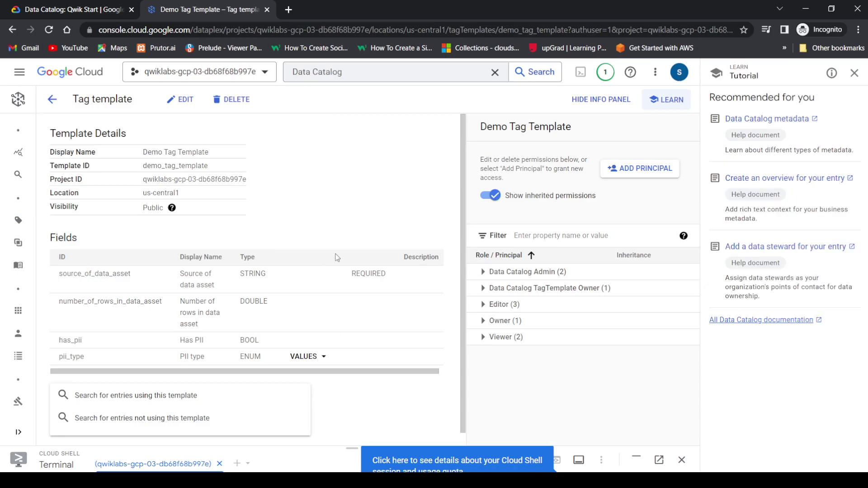
mouse_move(18, 190)
left_click(32, 175)
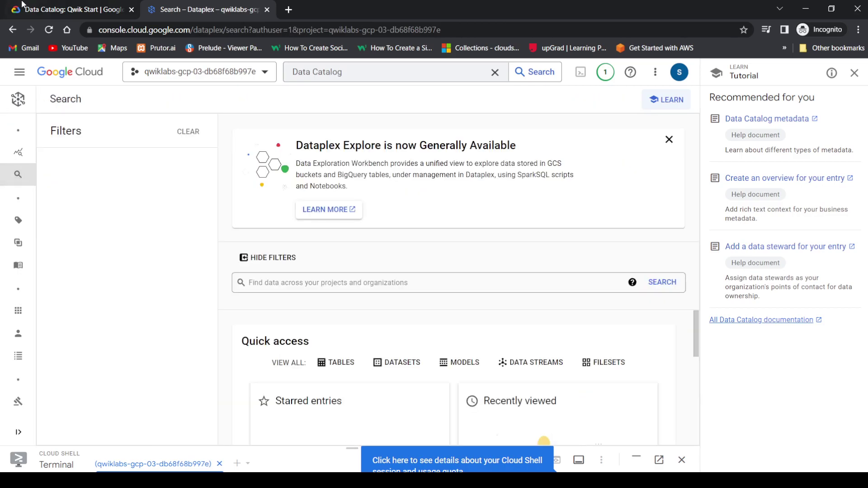
Step: Check the lab progress for the "Create a tag template" objective at the end of Task 4
key("ctrl+Tab")
scroll(321, 232, "down", 15)
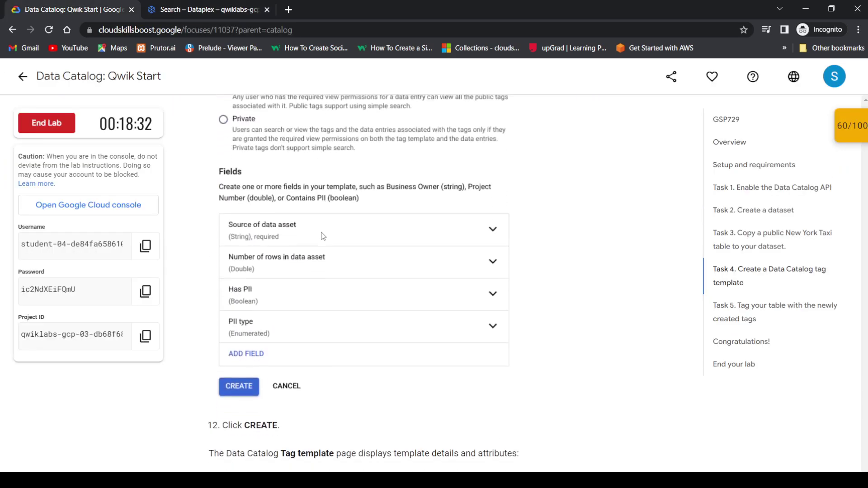
scroll(321, 232, "up", 2)
scroll(321, 233, "down", 2)
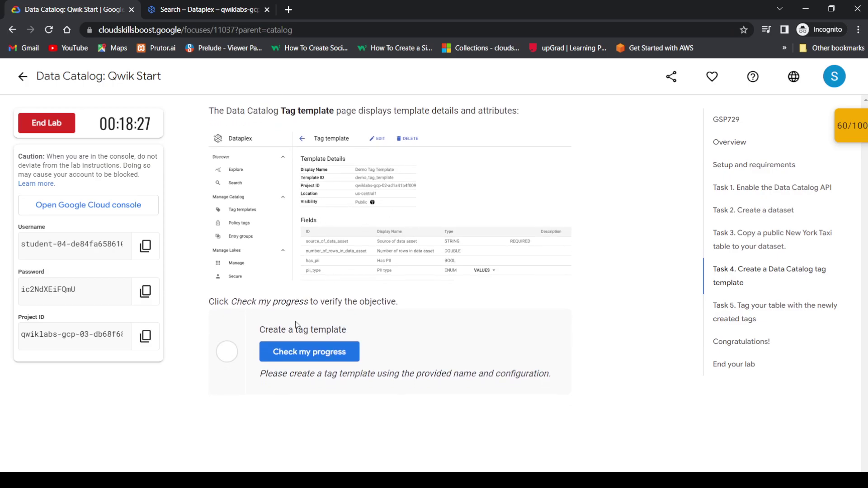
left_click(316, 352)
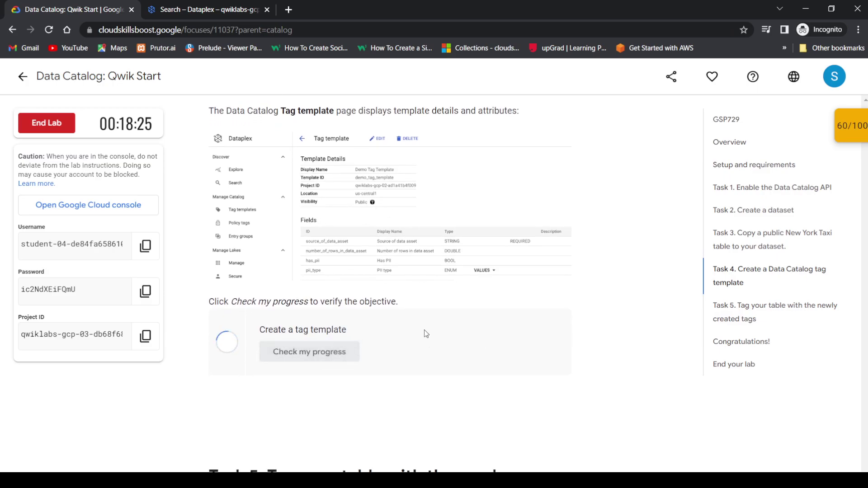
scroll(423, 329, "down", 3)
scroll(424, 330, "down", 3)
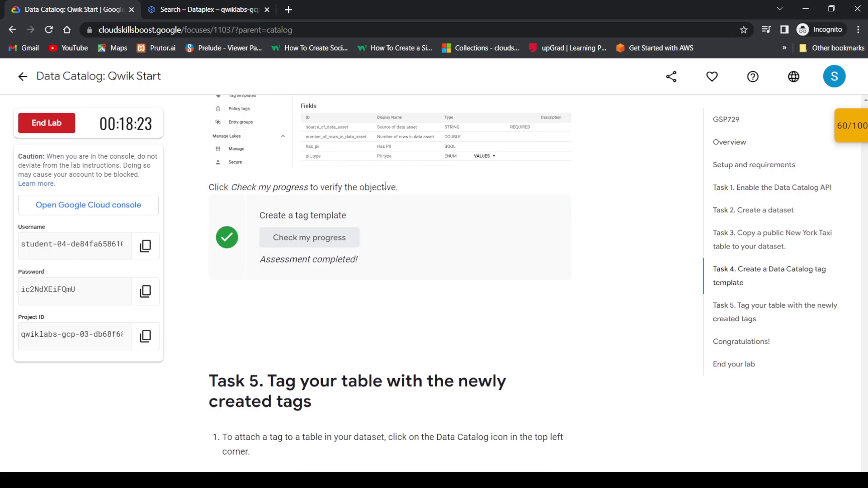
scroll(386, 189, "up", 2)
Step: Copy the dataset name demo_dataset from Task 5 of the lab instructions and search Dataplex for it
scroll(386, 189, "down", 5)
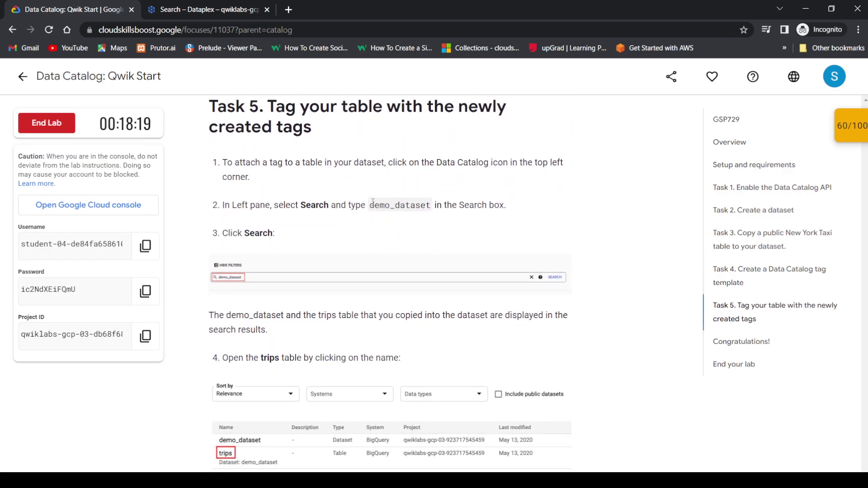
left_click_drag(372, 203, 429, 209)
key("ctrl+c")
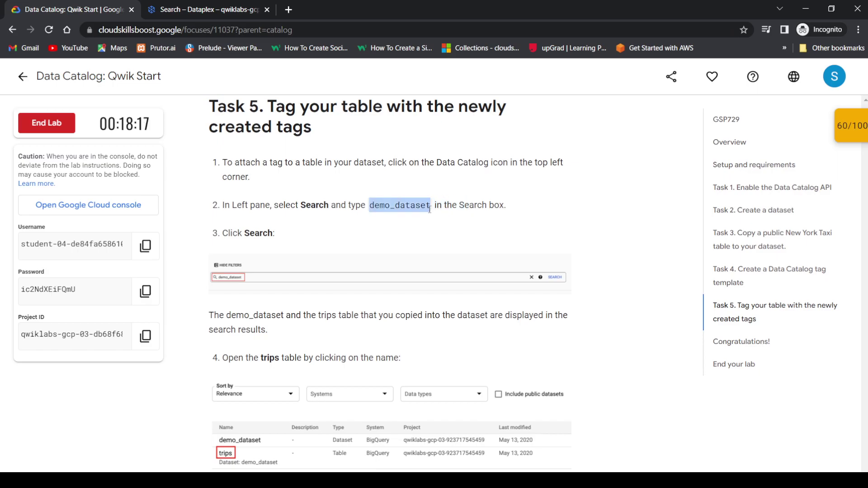
left_click(207, 9)
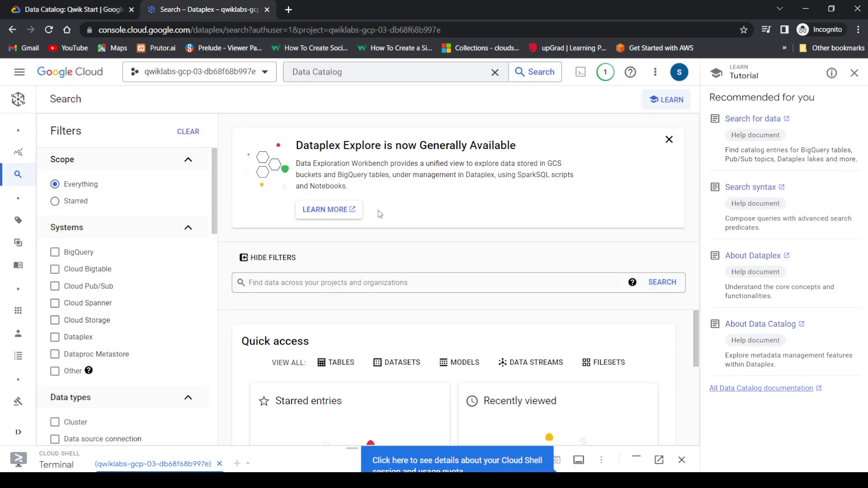
left_click(509, 278)
key("ctrl+v")
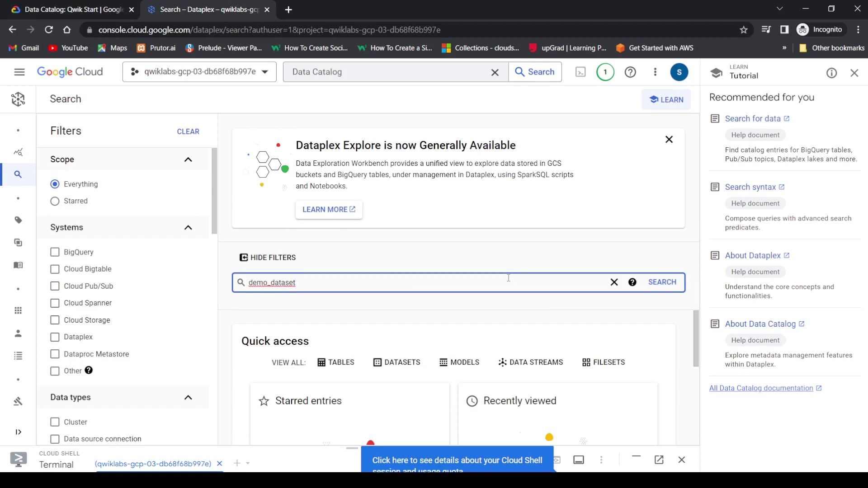
key("Return")
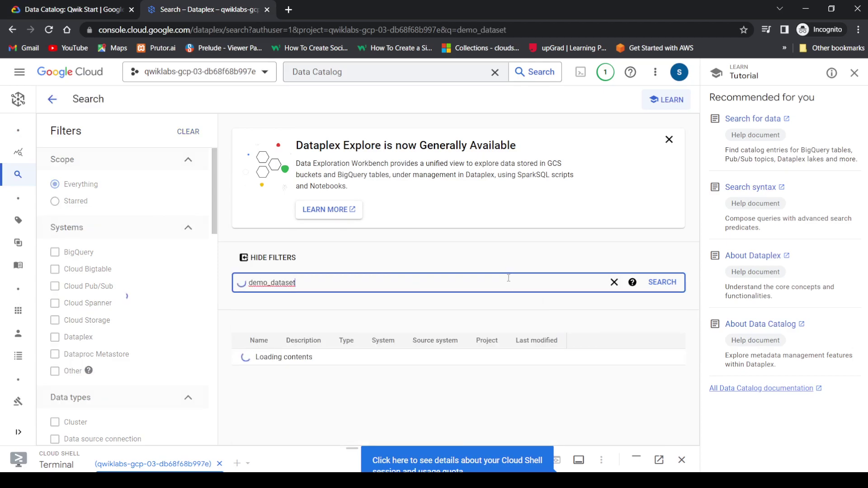
scroll(335, 350, "down", 1)
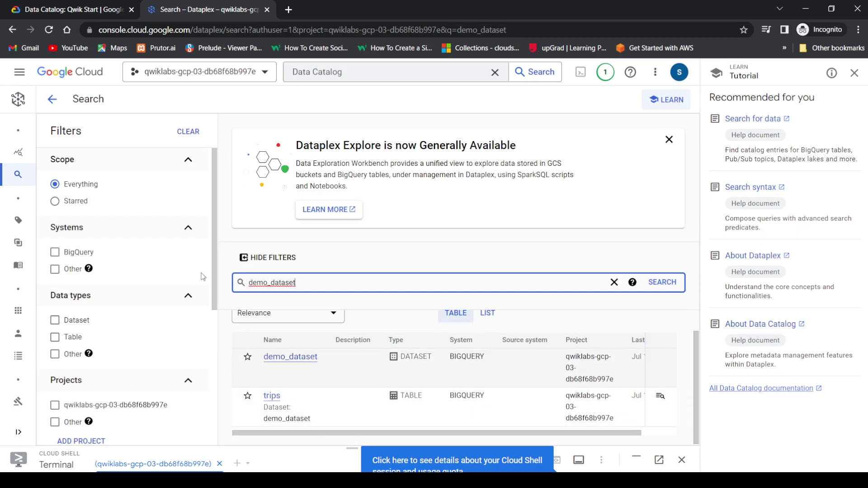
Step: Read the Task 5 lab instructions on opening the trips table, attaching tags and the tag values to enter
key("ctrl+Tab")
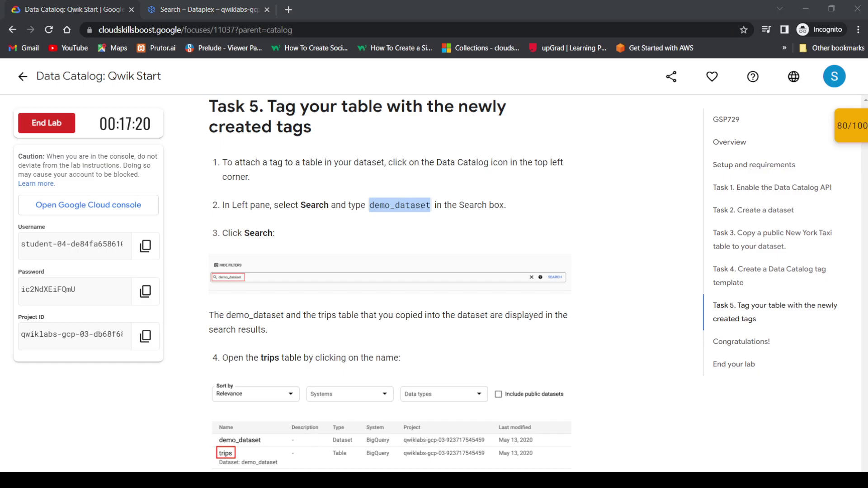
left_click(560, 165)
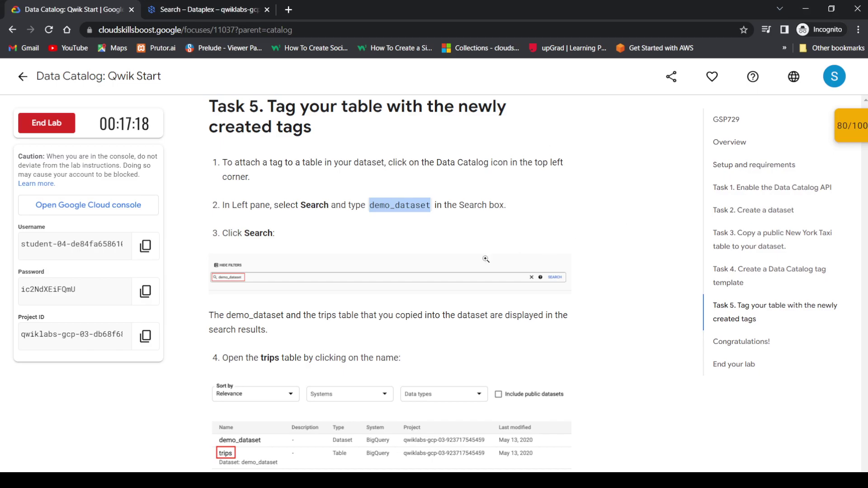
scroll(397, 254, "down", 3)
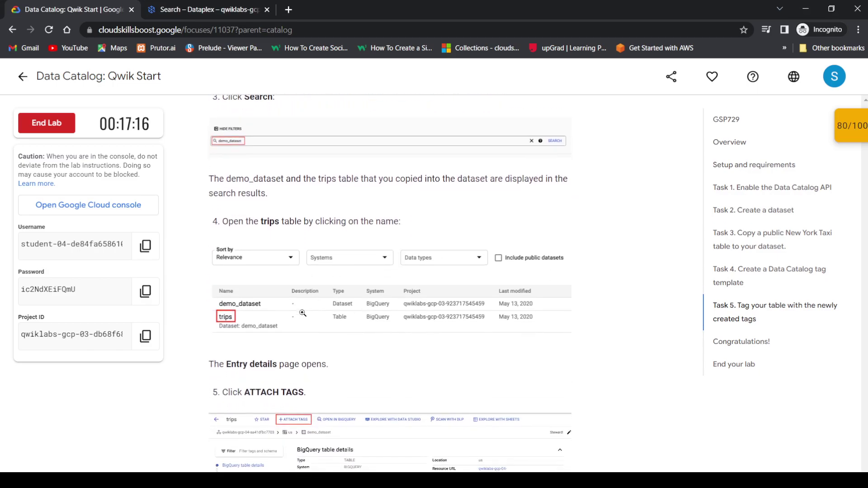
scroll(289, 316, "down", 1)
scroll(256, 263, "down", 1)
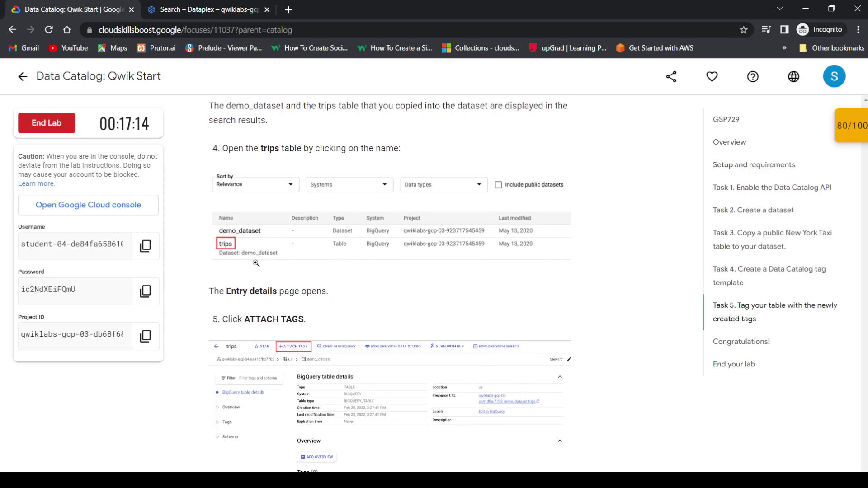
scroll(256, 263, "up", 1)
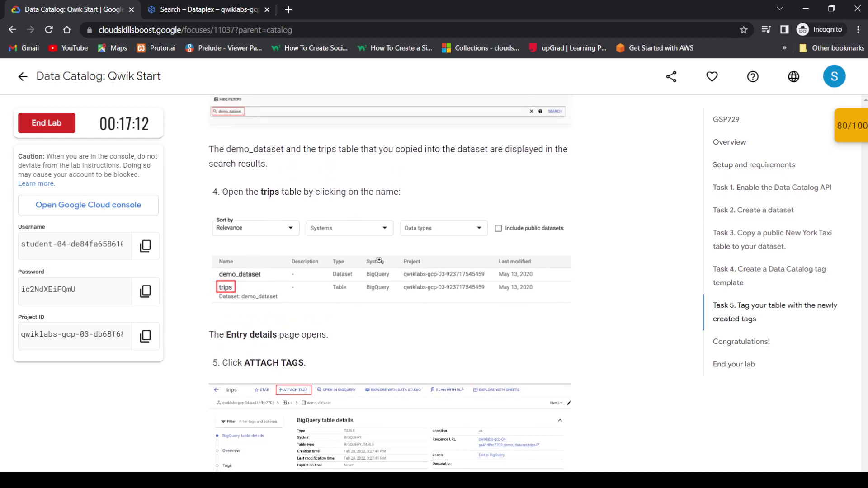
scroll(380, 261, "down", 3)
scroll(379, 260, "down", 1)
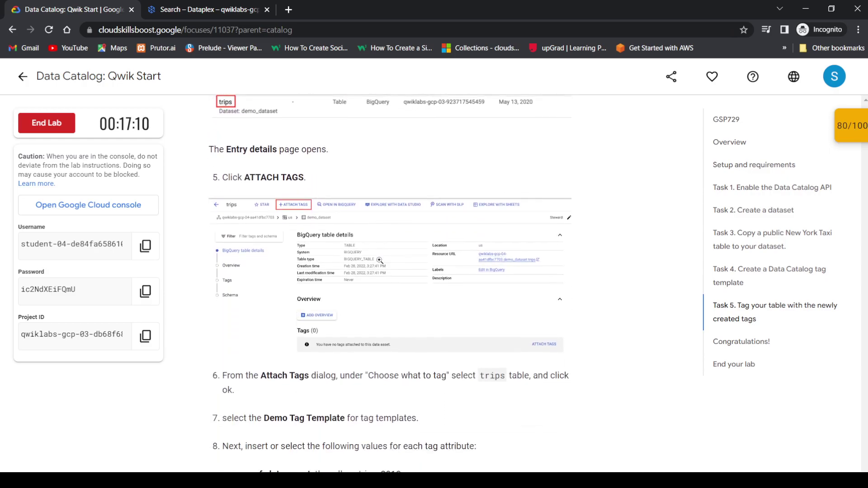
scroll(380, 261, "down", 1)
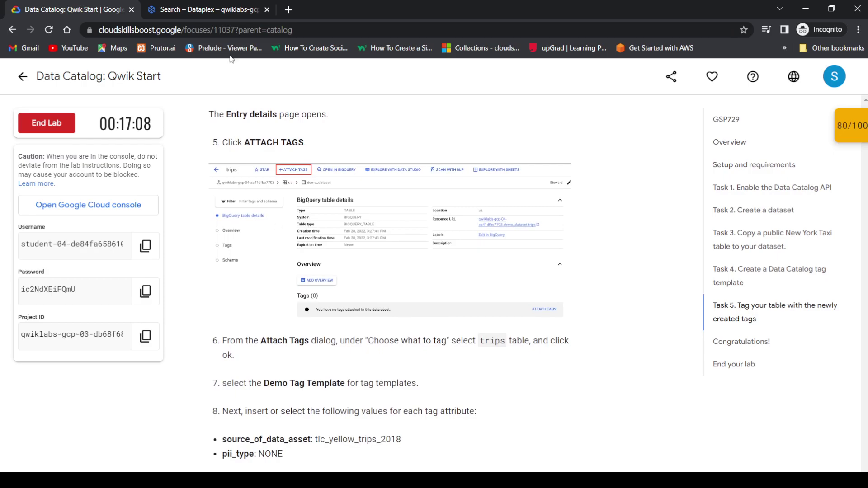
Step: Open the trips table from the Dataplex search results and select the trips table as what to tag under Attach Tags
left_click(195, 4)
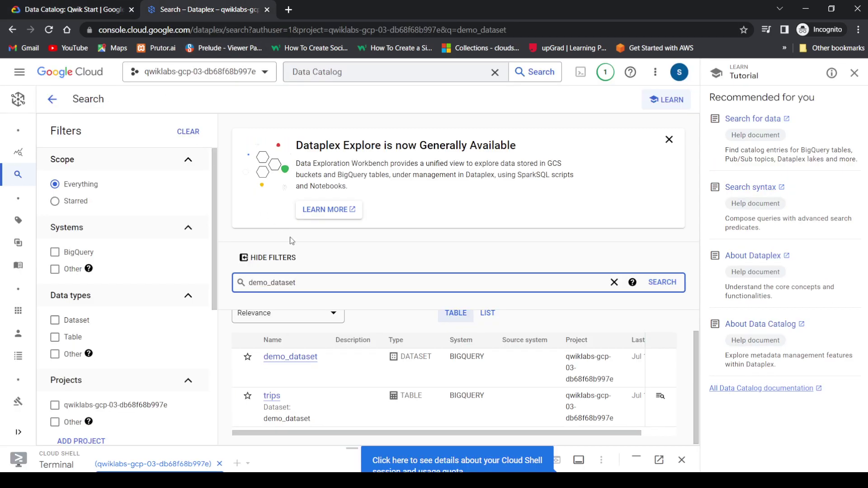
left_click(271, 397)
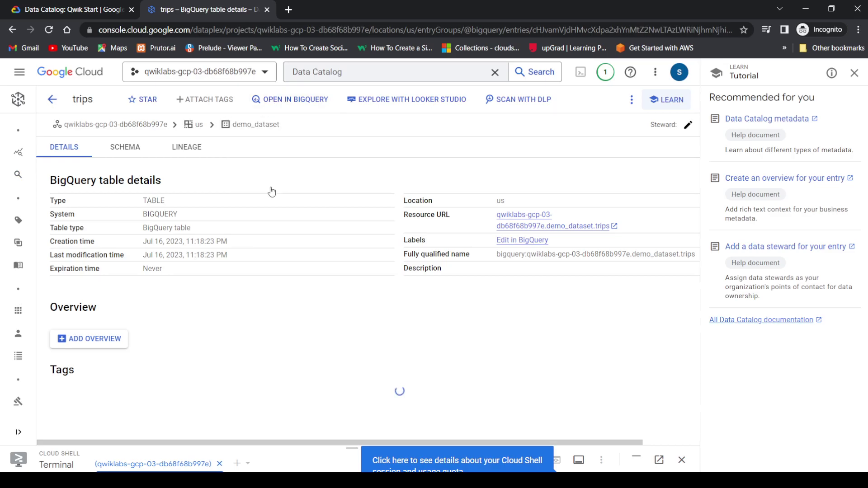
left_click(198, 100)
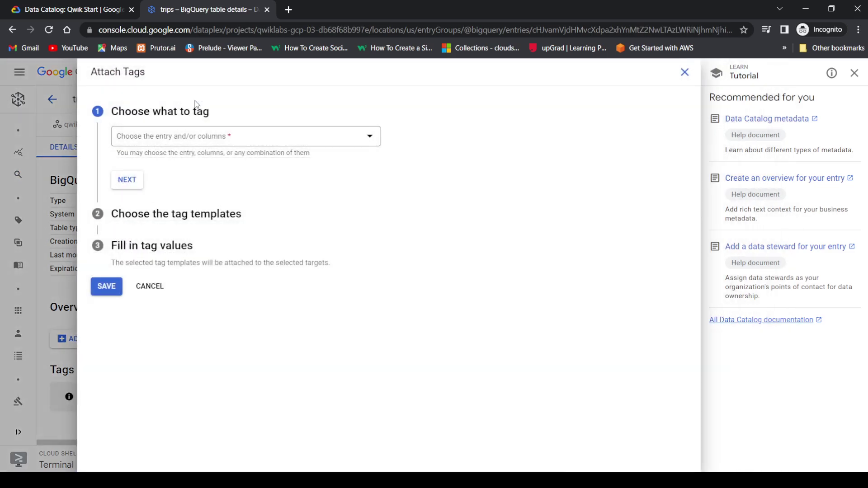
left_click(184, 135)
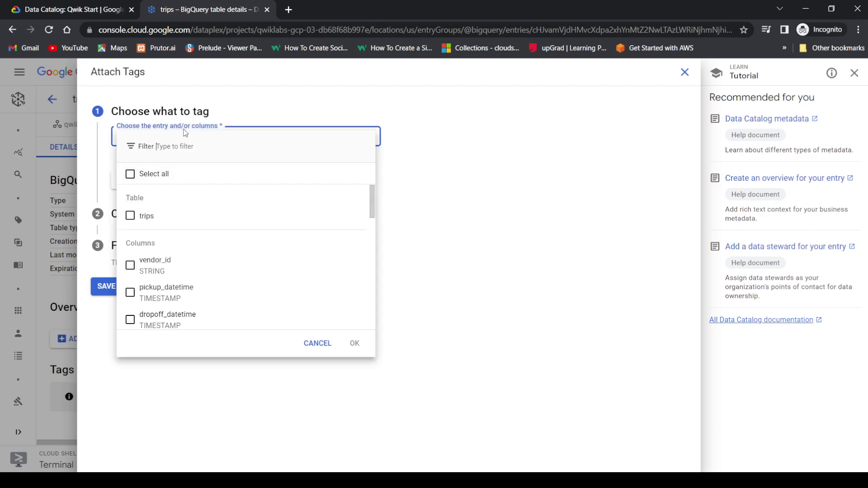
left_click(130, 216)
Step: Copy the source_of_data_asset value tlc_yellow_trips_2018 from the Task 5 lab instructions
left_click(72, 4)
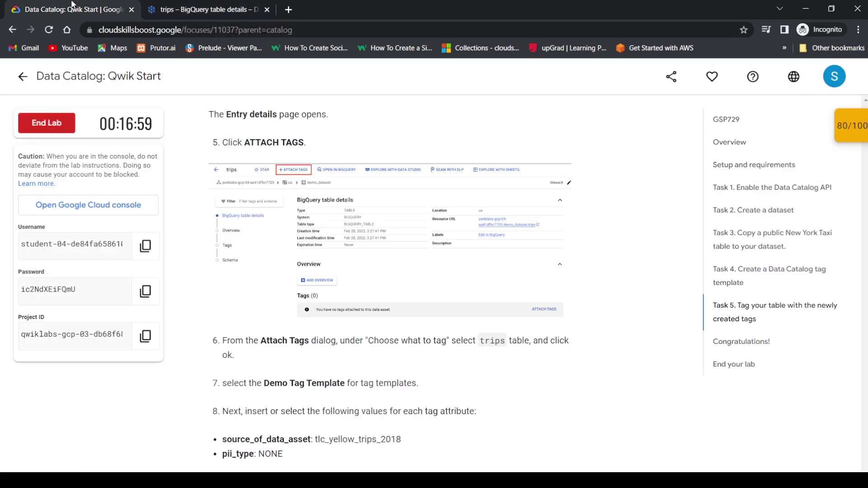
scroll(372, 248, "down", 3)
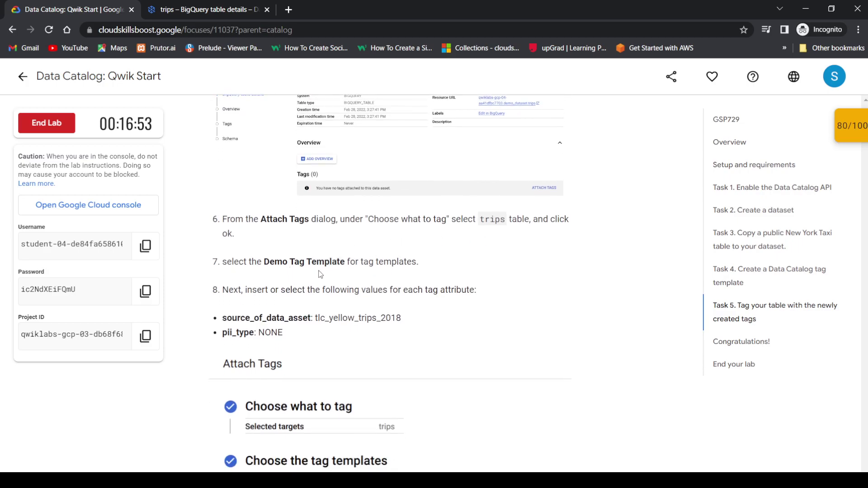
scroll(324, 275, "down", 1)
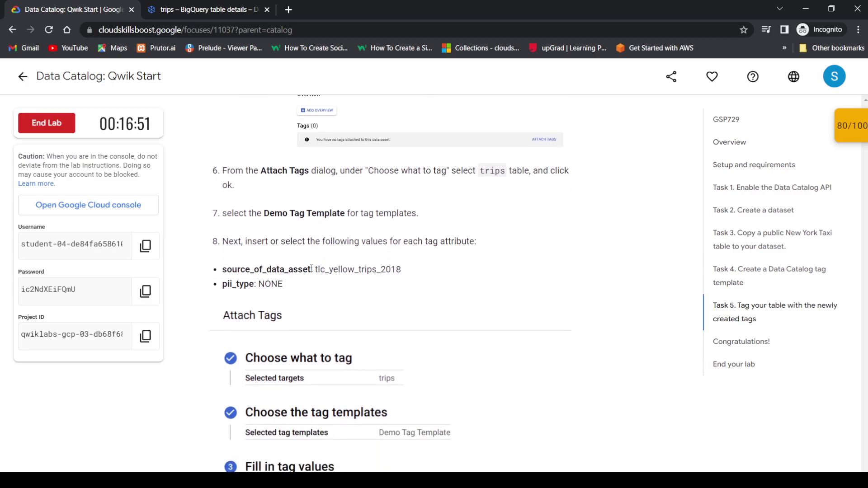
left_click_drag(313, 268, 404, 276)
key("ctrl+c")
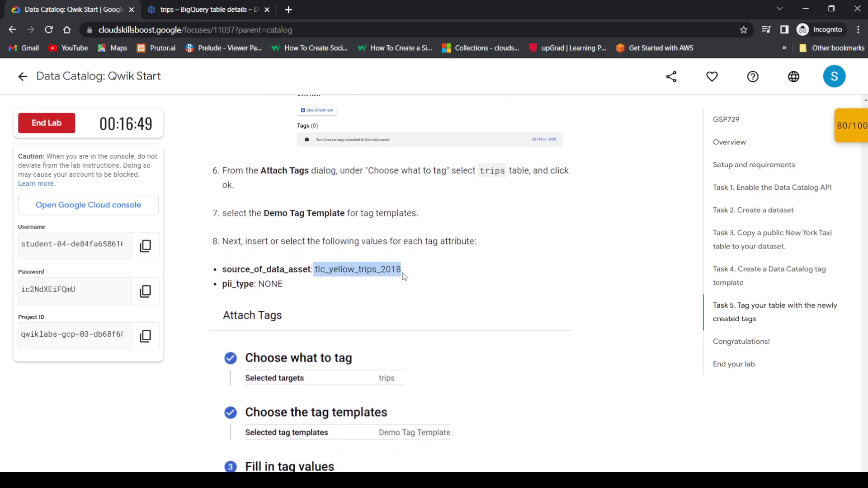
Step: Confirm trips as the tag target in the Dataplex tab and choose Demo Tag Template as the tag template
left_click(192, 5)
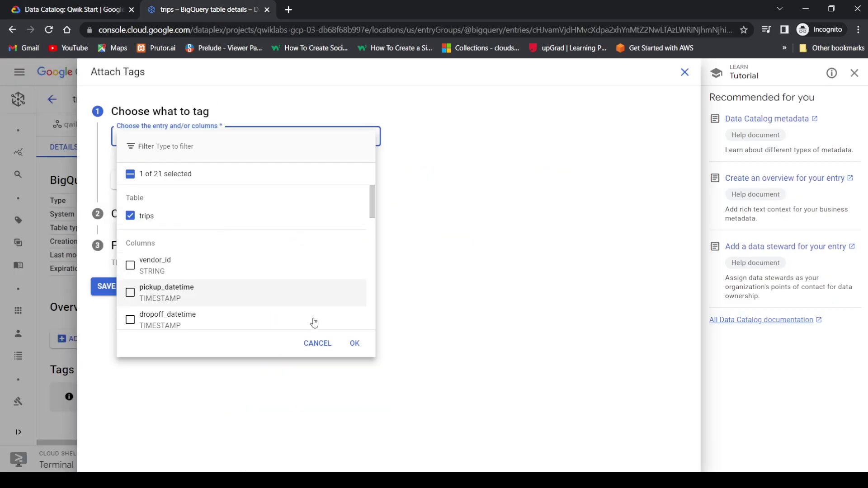
left_click(355, 343)
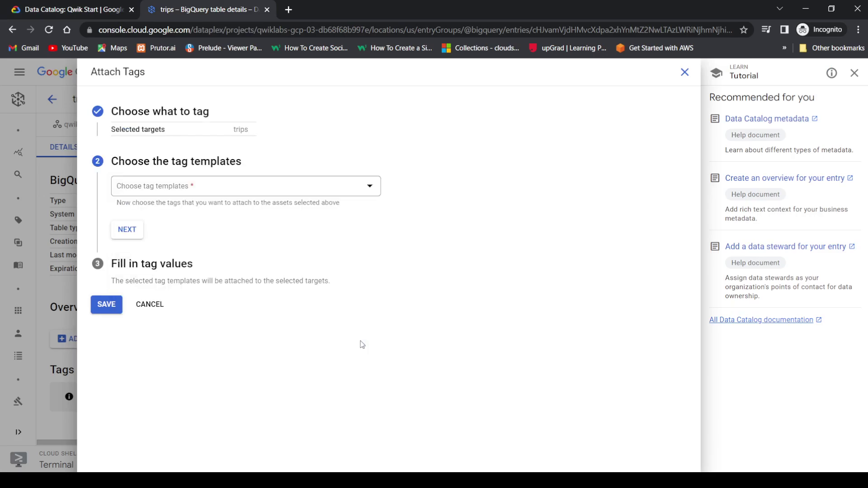
left_click(230, 186)
left_click(185, 230)
left_click(354, 262)
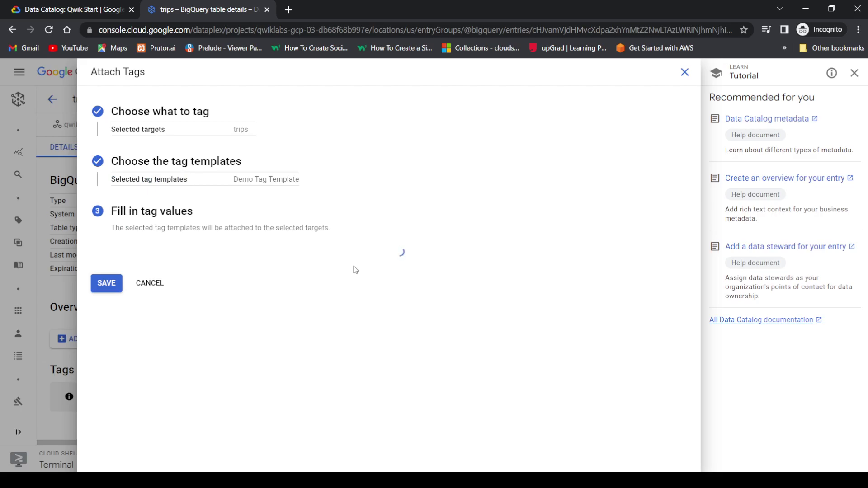
Step: Set the tag's source of data asset to tlc_yellow_trips_2018 and PII type to None, and save the tag on trips
left_click(206, 290)
key("ctrl+v")
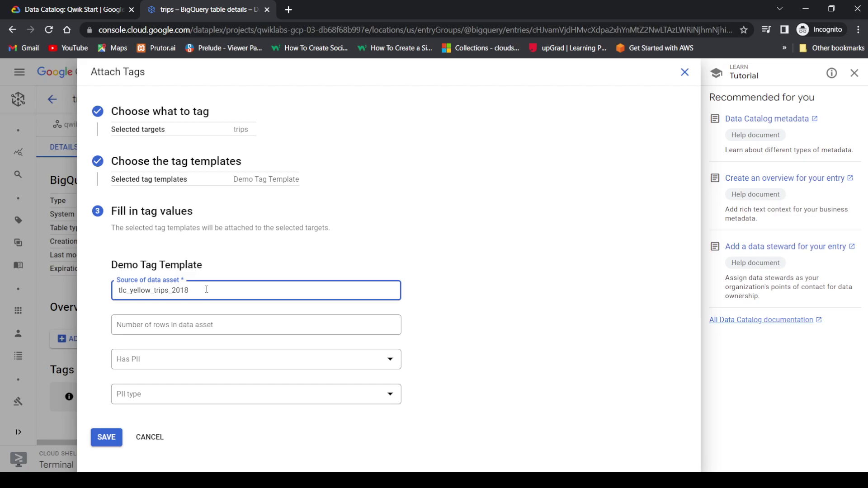
left_click(87, 4)
scroll(349, 227, "down", 1)
scroll(318, 229, "down", 4)
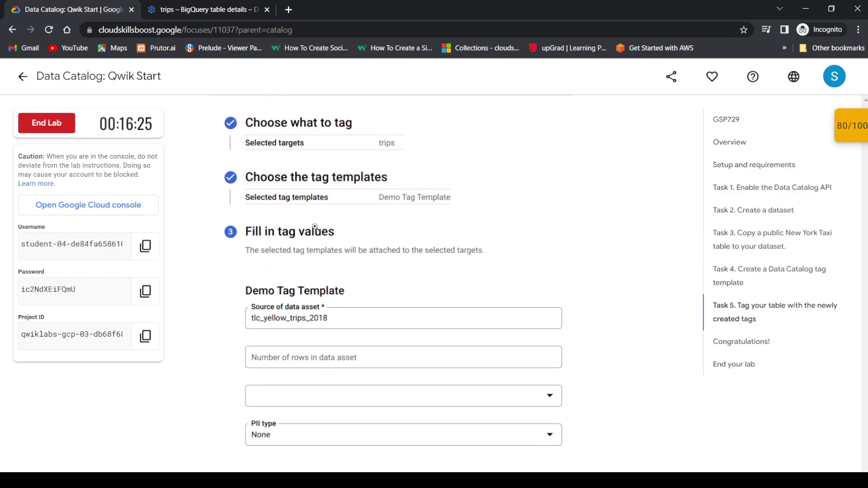
left_click(142, 6)
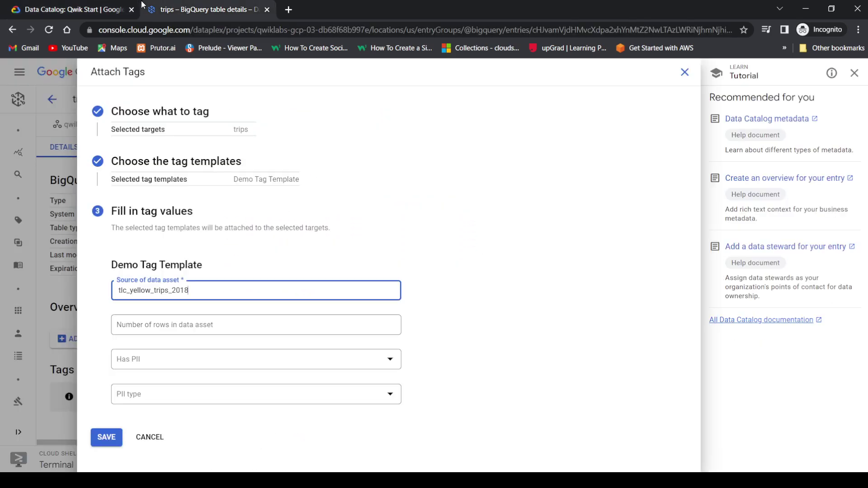
left_click(172, 398)
left_click(177, 384)
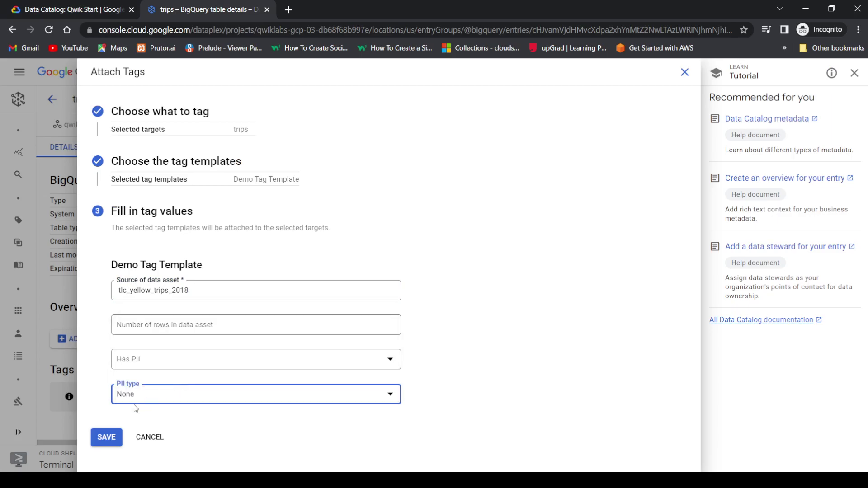
left_click(109, 438)
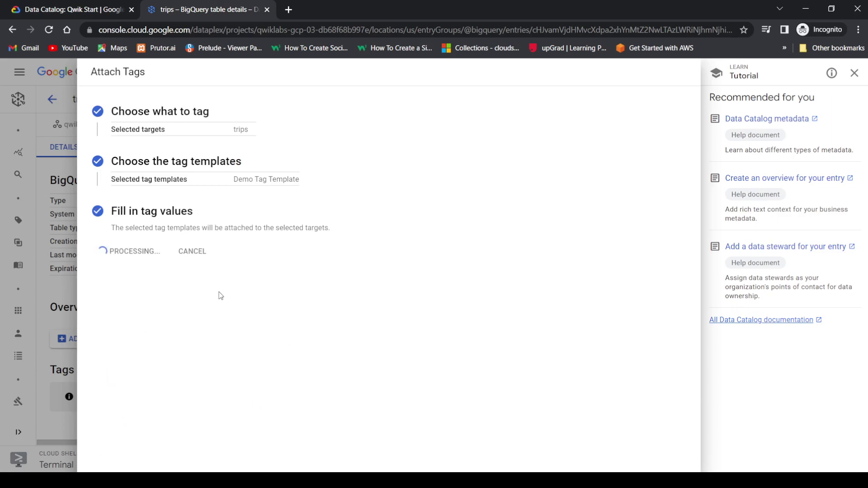
Step: Check the lab progress for the "Attach the tag to your table" objective at the end of Task 5
left_click(71, 5)
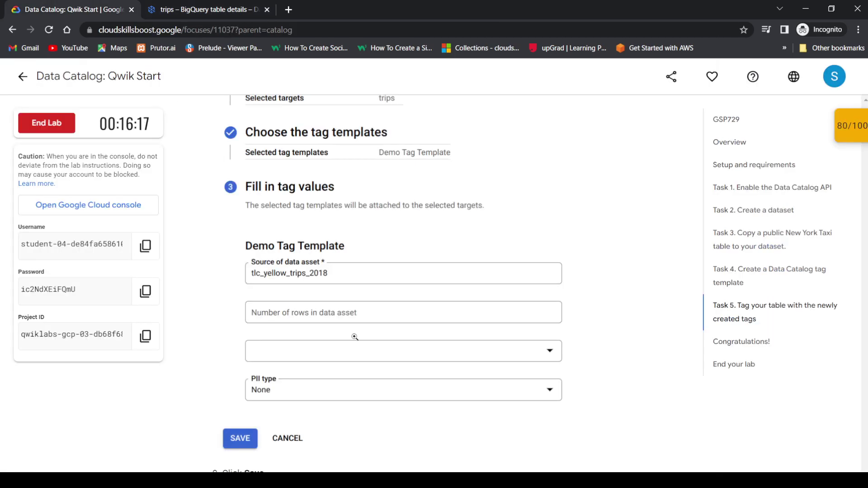
scroll(355, 337, "down", 6)
scroll(355, 337, "down", 1)
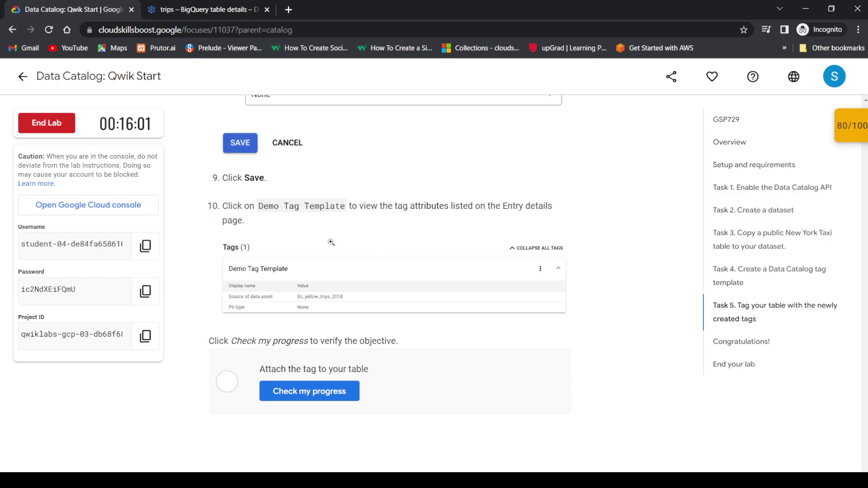
left_click(199, 5)
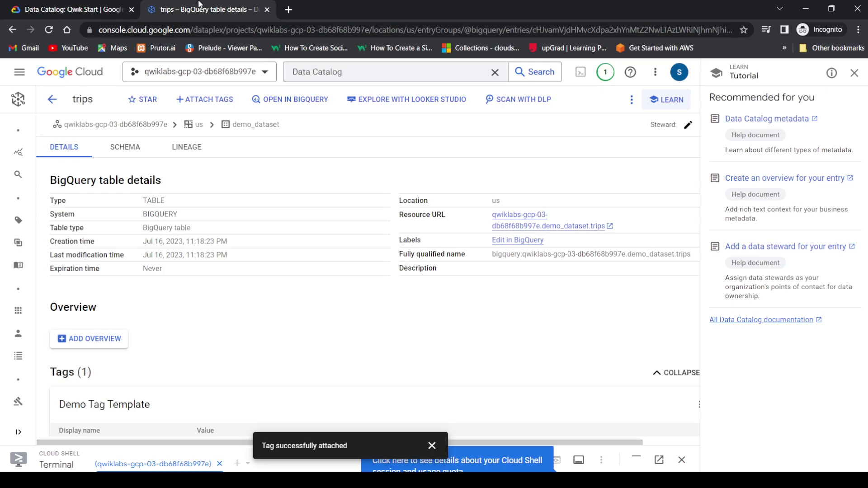
left_click(55, 5)
left_click(294, 392)
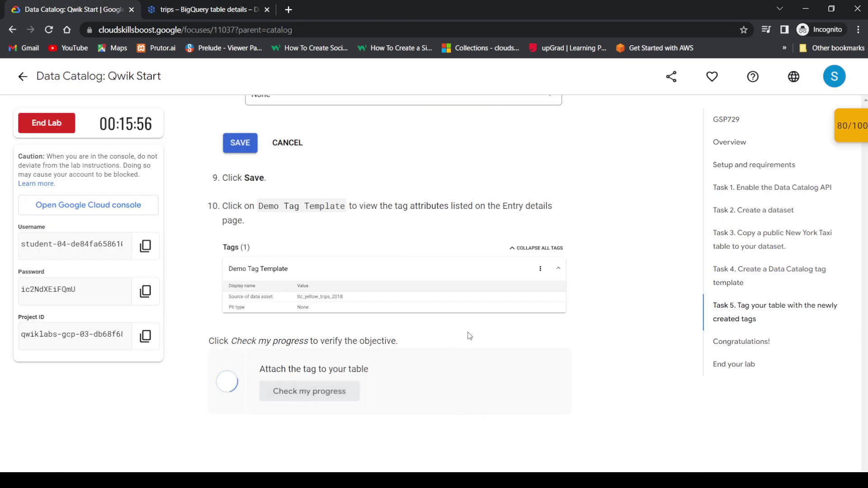
left_click(353, 391)
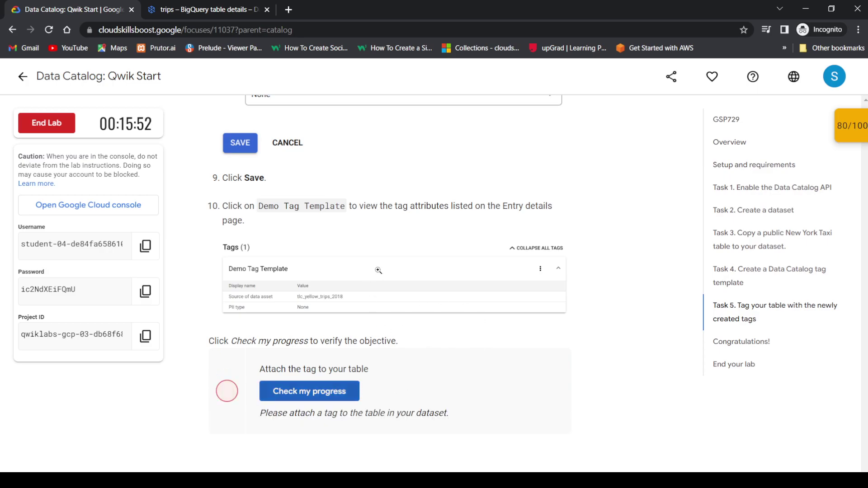
scroll(379, 274, "up", 4)
scroll(379, 274, "down", 5)
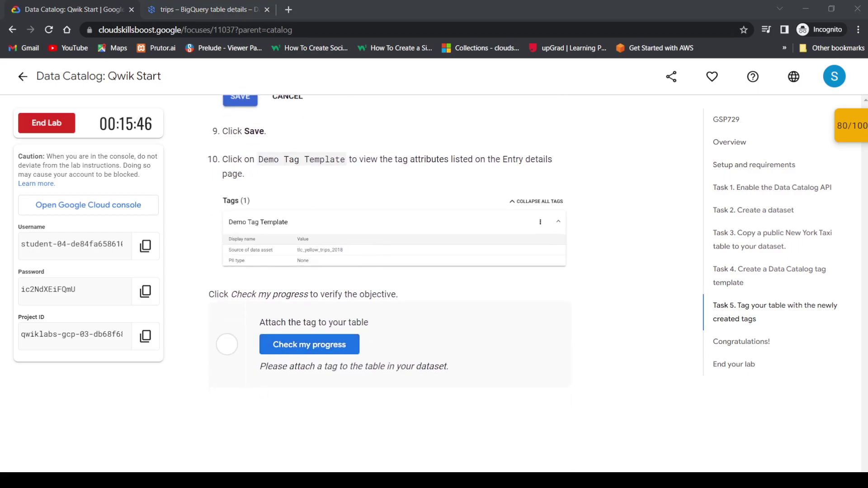
Step: Open the demo_dataset entry from the Dataplex search results and choose Demo Tag Template under Attach Tags
key("alt+Tab")
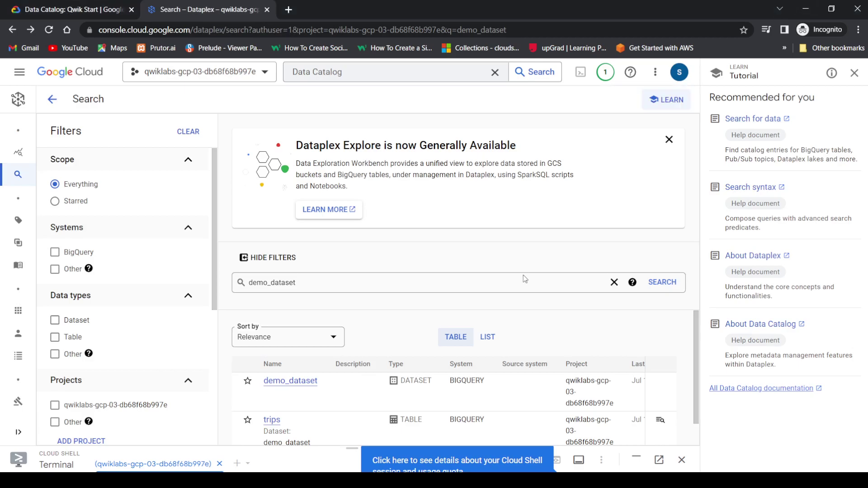
scroll(403, 337, "down", 1)
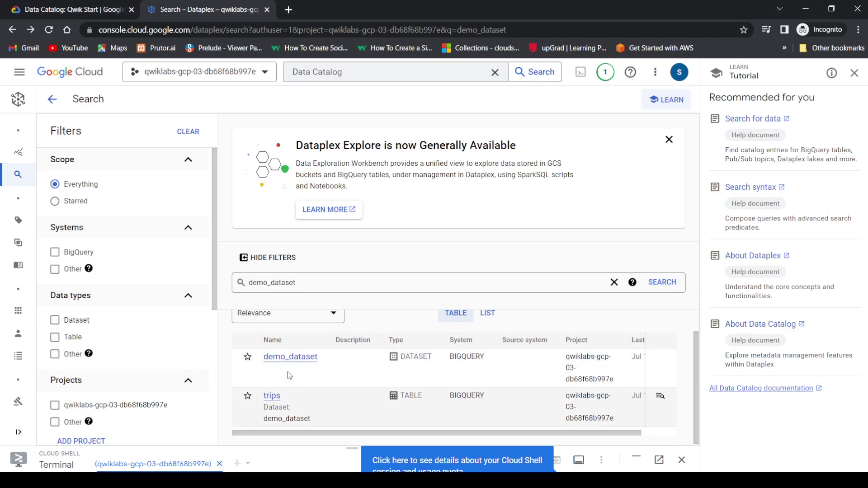
left_click(290, 360)
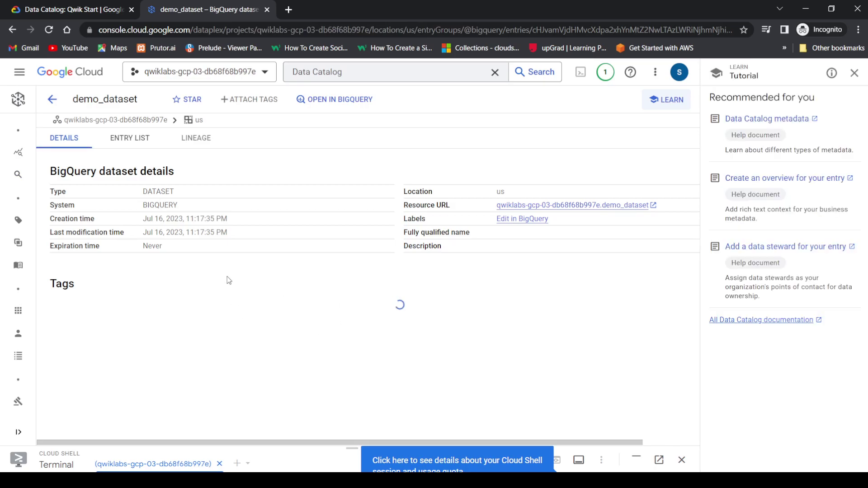
left_click(258, 100)
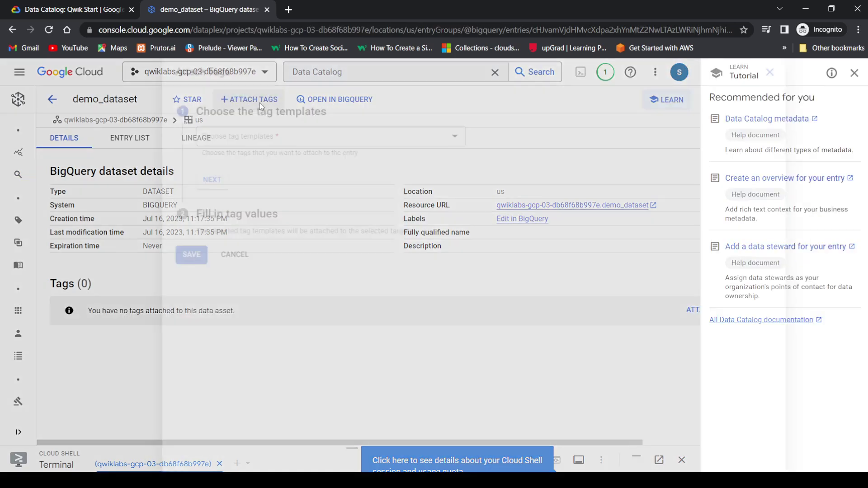
left_click(268, 141)
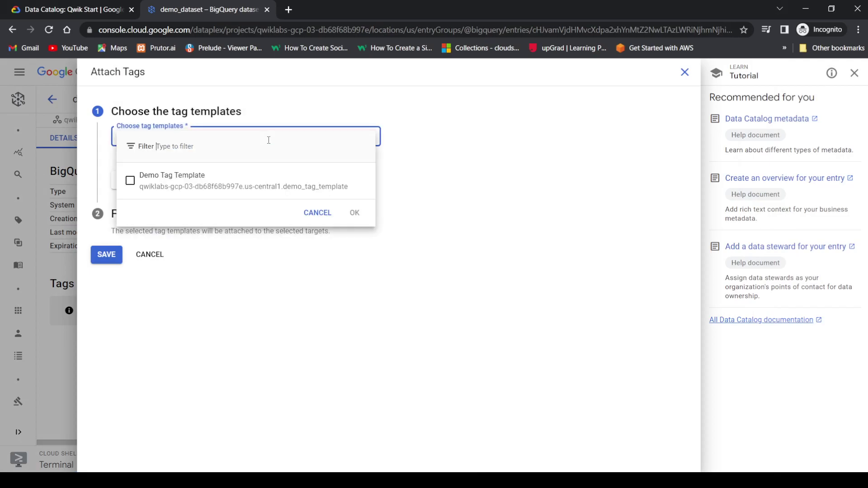
left_click(163, 183)
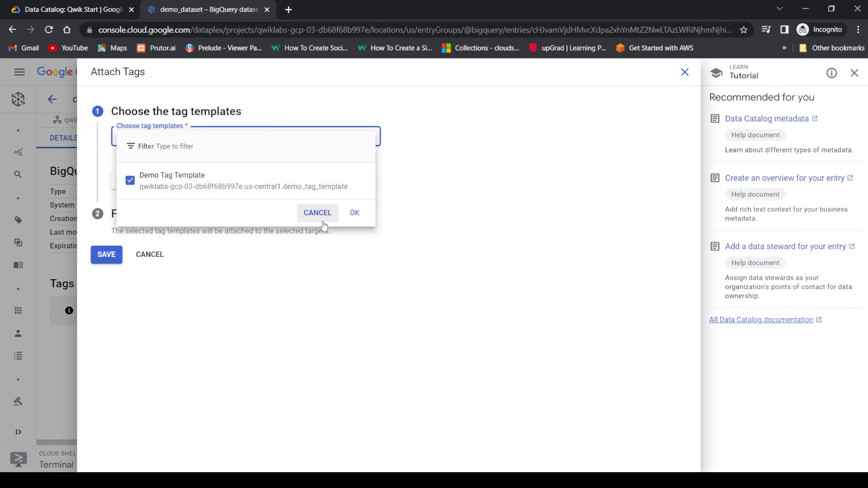
left_click(357, 215)
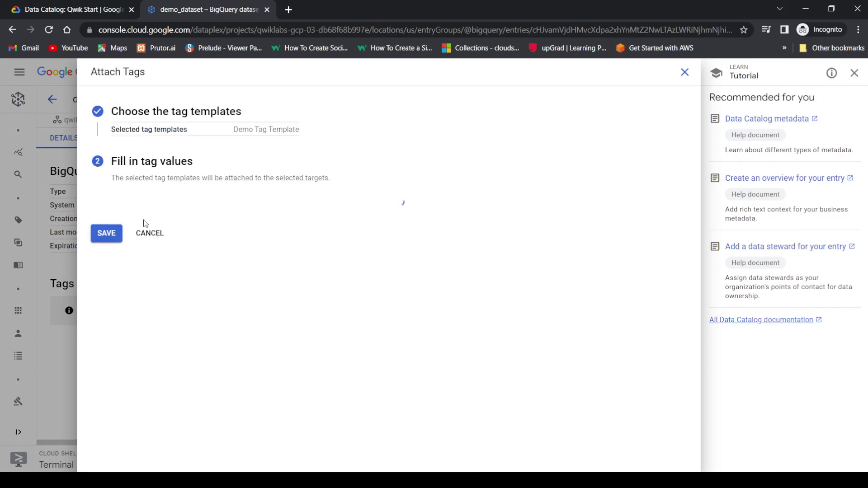
Step: Copy tlc_yellow_trips_2018 from the Task 5 lab instructions into the source of data asset field of the demo_dataset tag
left_click(68, 9)
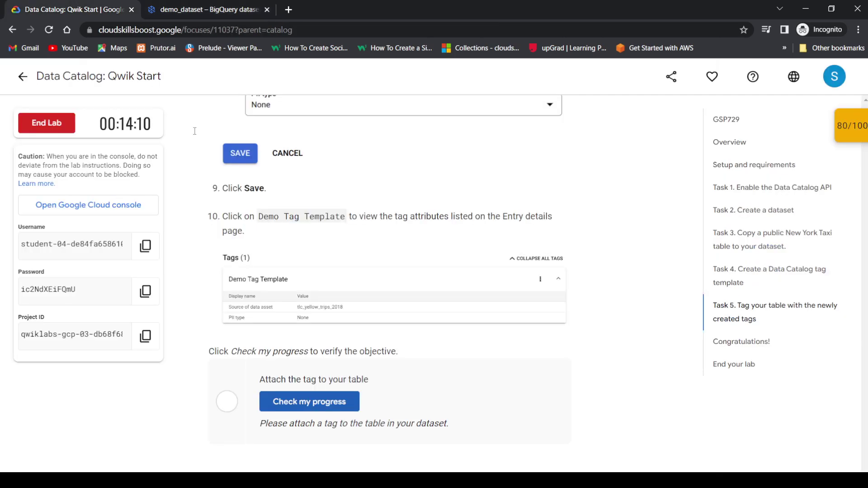
scroll(305, 281, "up", 7)
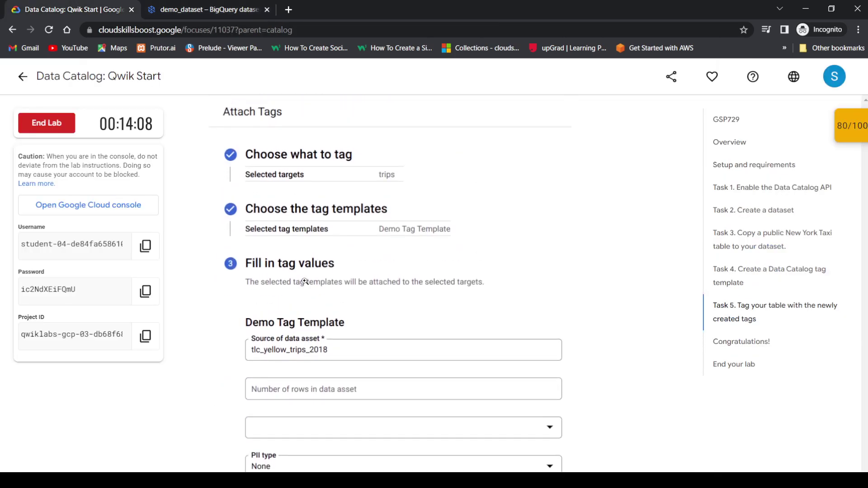
left_click(318, 216)
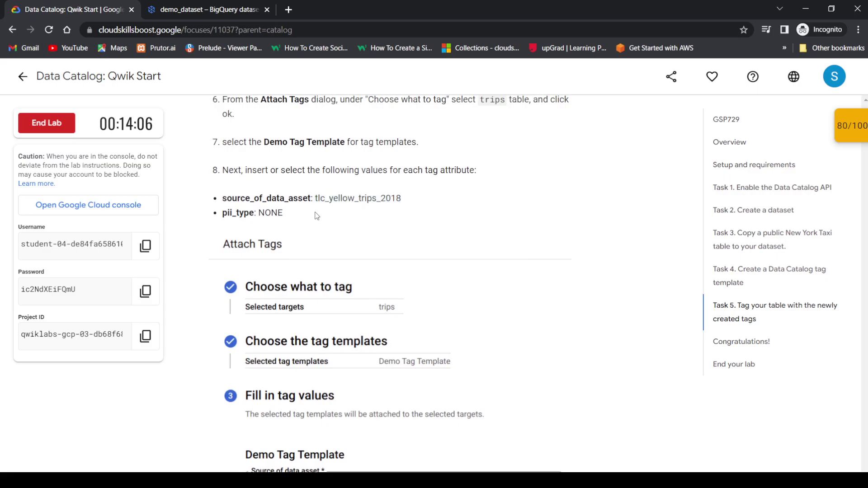
left_click_drag(316, 199, 403, 199)
key("ctrl+c")
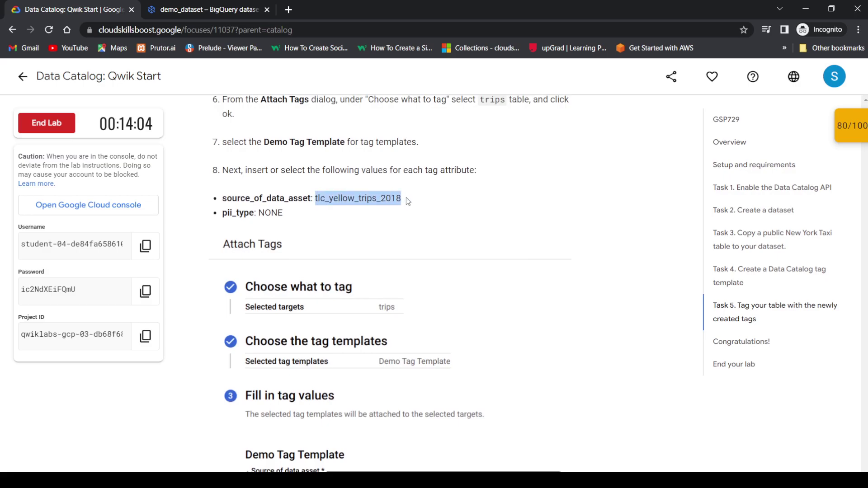
left_click(209, 6)
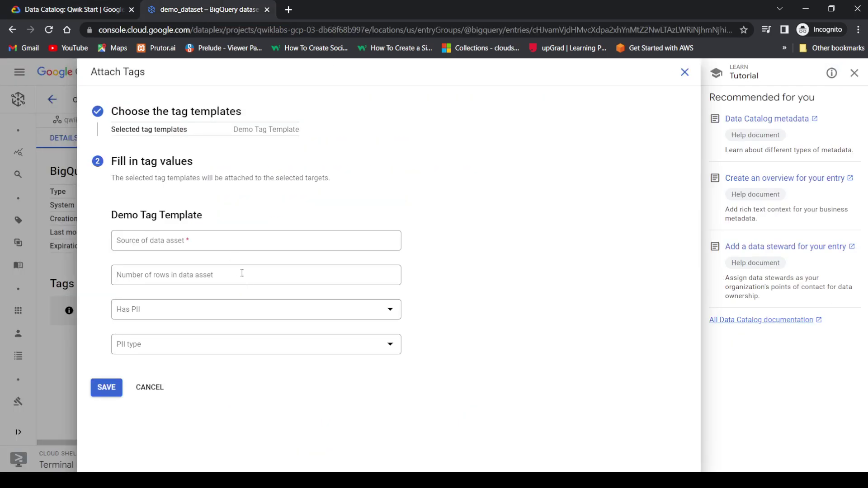
left_click(233, 242)
key("ctrl+v")
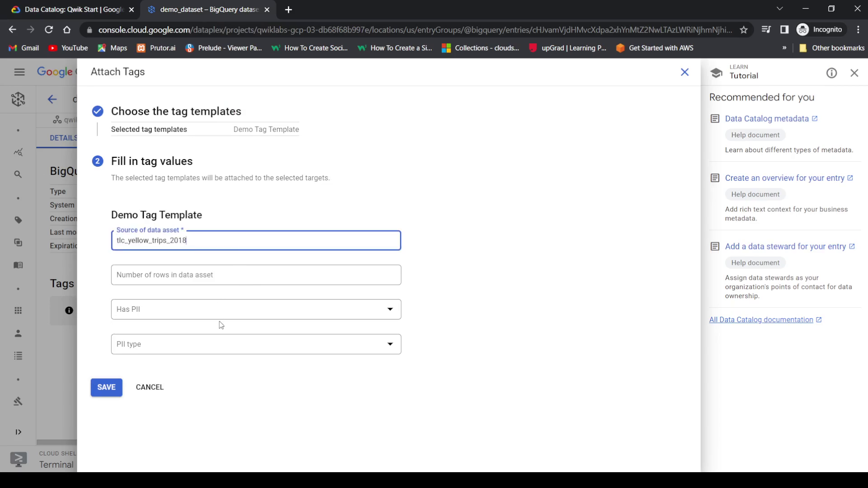
Step: Set the PII type to None and save the Demo Tag Template tag on demo_dataset
left_click(216, 351)
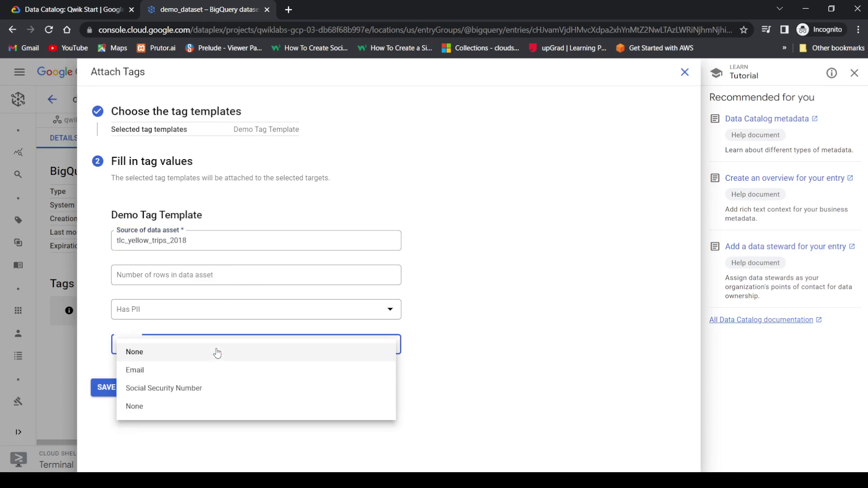
left_click(166, 407)
left_click(107, 387)
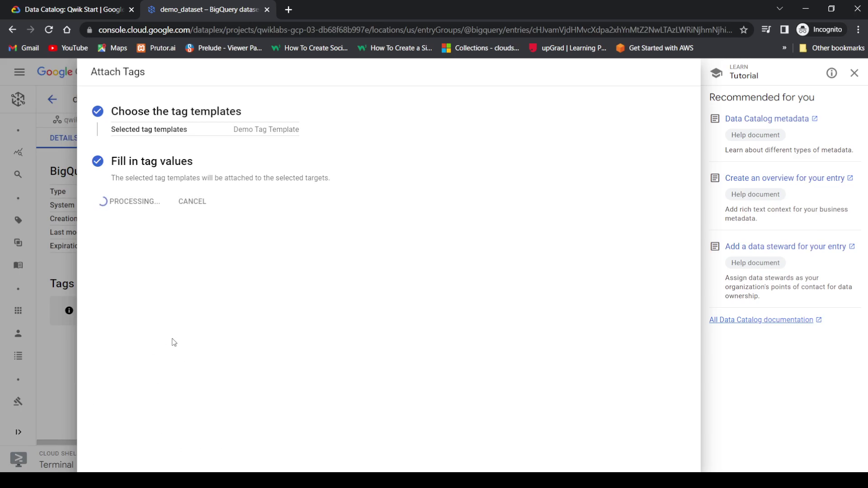
Step: Return to the lab instructions and recheck progress for the "Attach the tag to your table" objective in Task 5
left_click(69, 9)
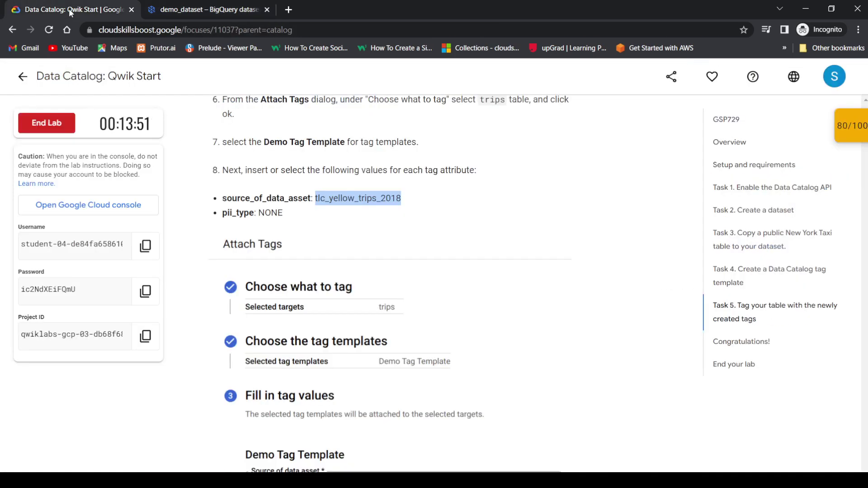
scroll(376, 293, "up", 2)
scroll(377, 294, "up", 1)
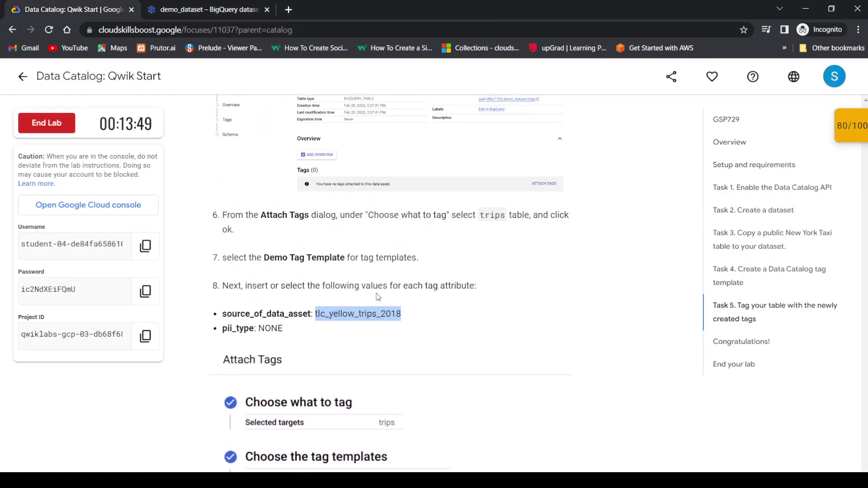
scroll(378, 297, "up", 1)
scroll(380, 295, "down", 3)
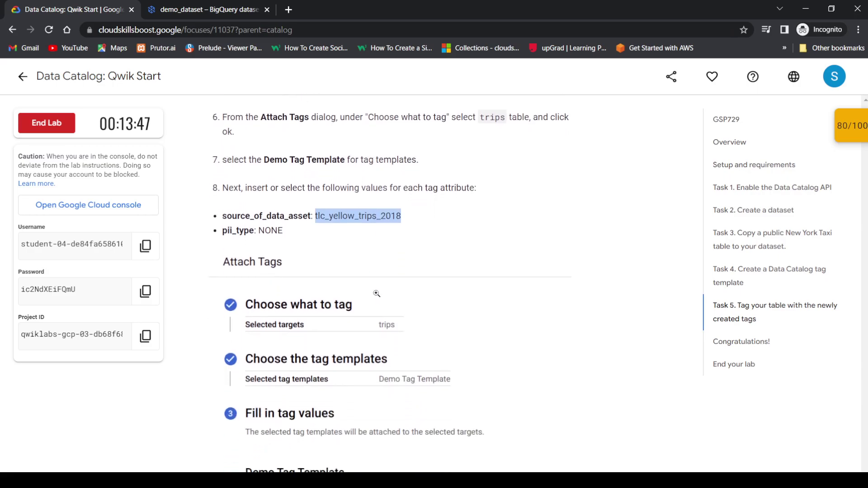
scroll(377, 294, "down", 10)
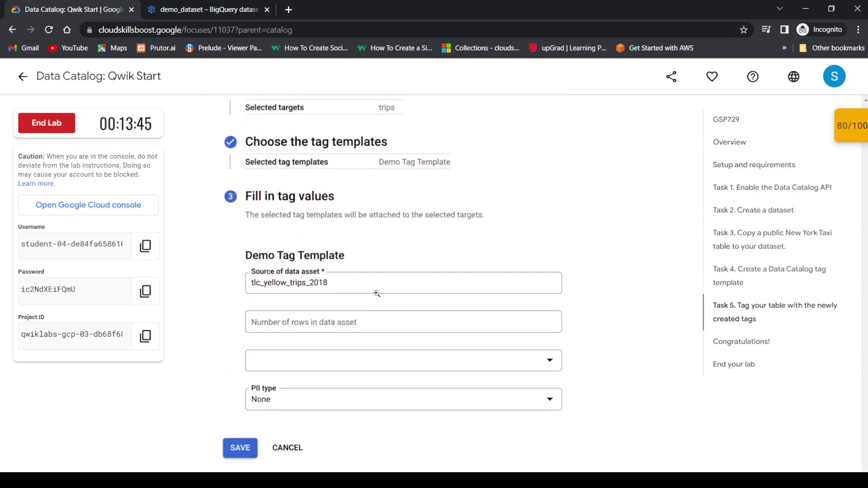
scroll(376, 293, "down", 6)
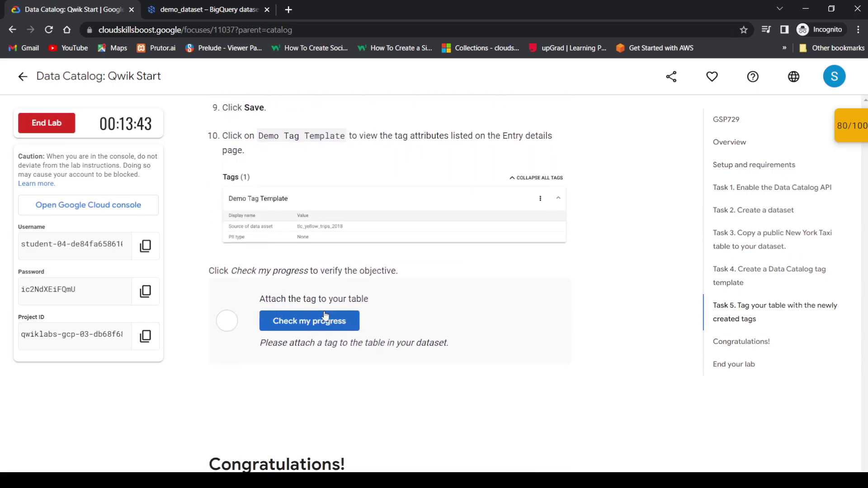
left_click(317, 322)
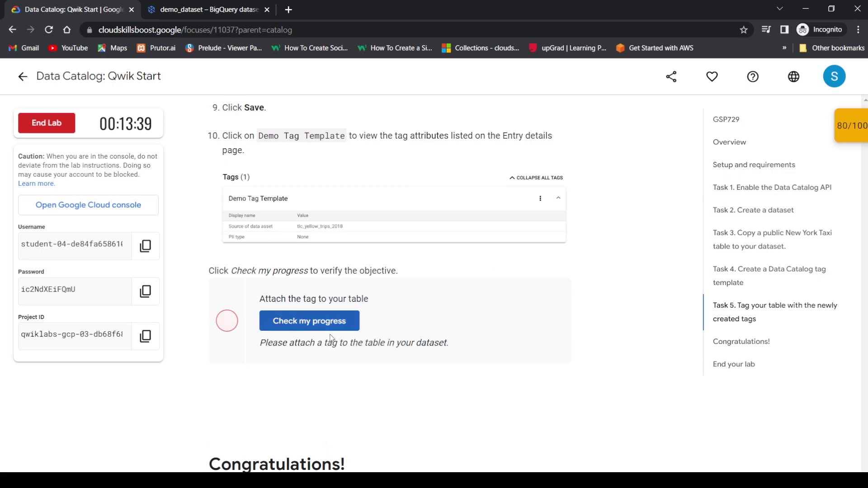
left_click(327, 320)
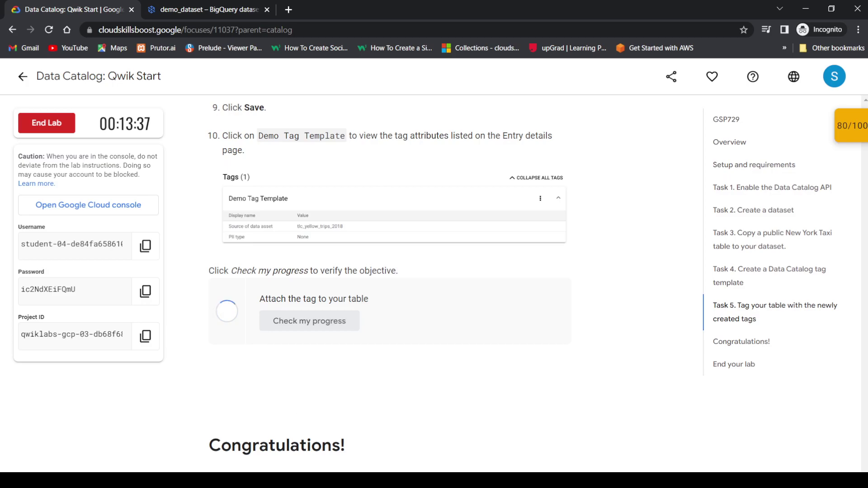